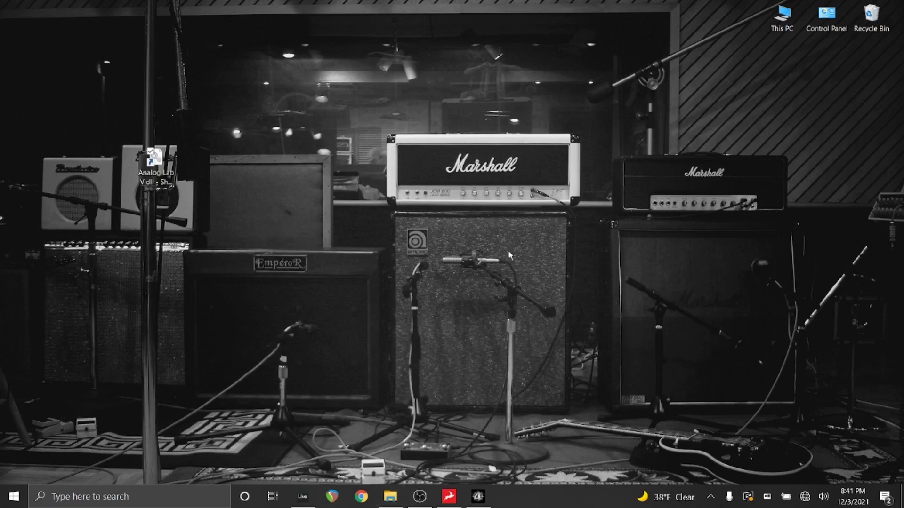
Step: Switch to Ableton Live and reopen its plug-in preferences to view the VST2 and VST3 folder settings
{"action": "left_click", "coordinate": [305, 496]}
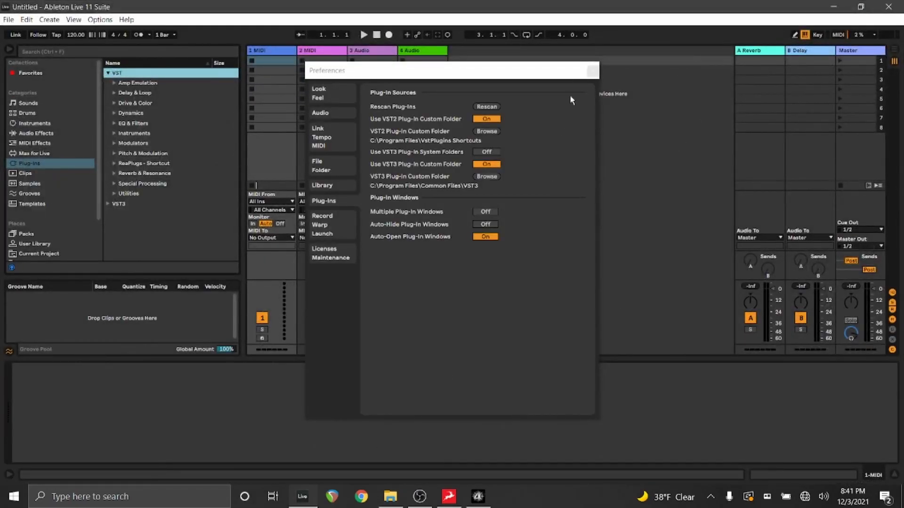
{"action": "left_click", "coordinate": [592, 70]}
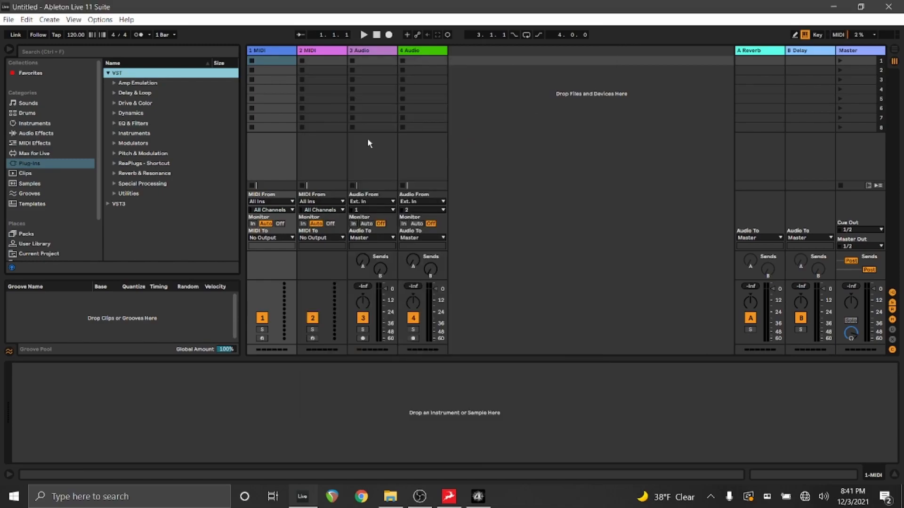
{"action": "left_click", "coordinate": [104, 21]}
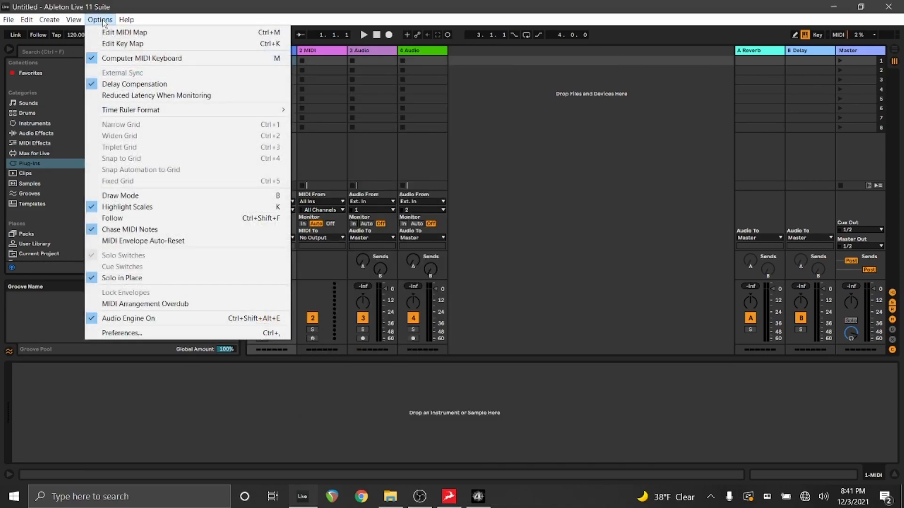
{"action": "left_click", "coordinate": [138, 335]}
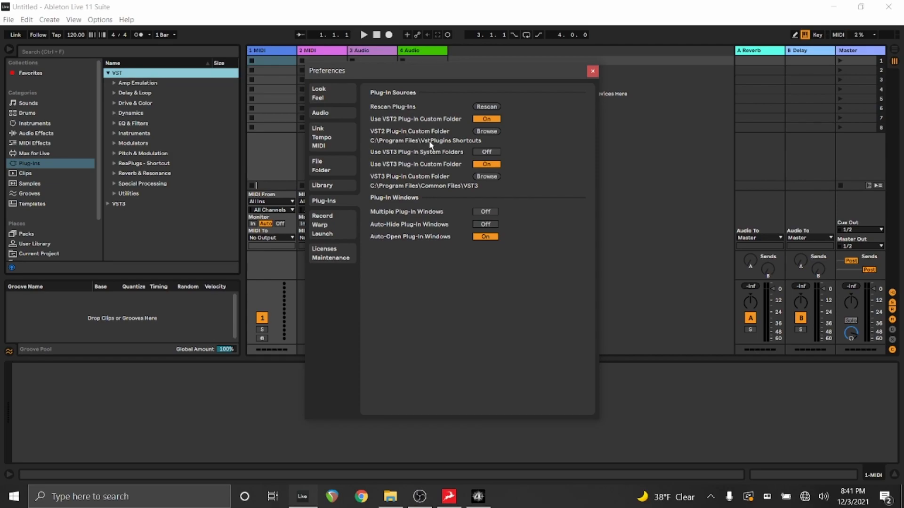
Step: Browse the Program Files folders available for the VST2 custom folder, leaving without choosing one
{"action": "left_click", "coordinate": [486, 131]}
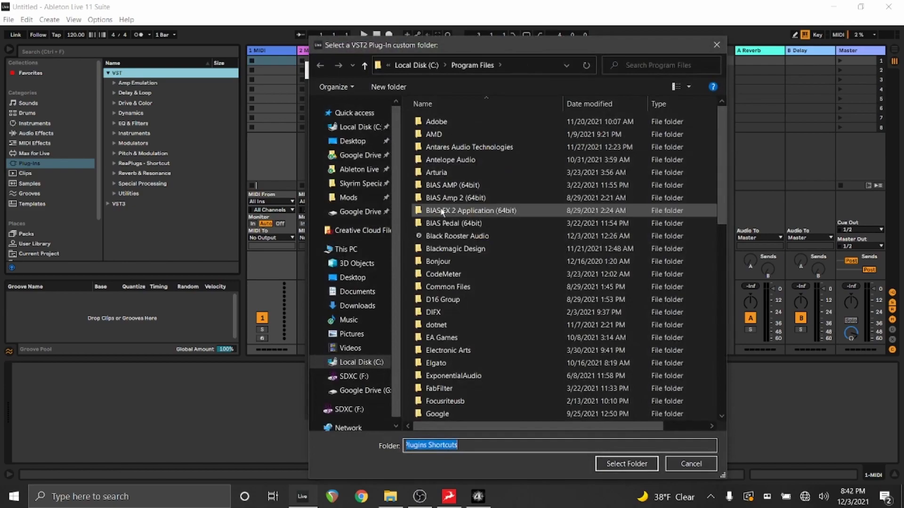
{"action": "scroll", "coordinate": [476, 350], "scroll_direction": "down", "scroll_amount": 15}
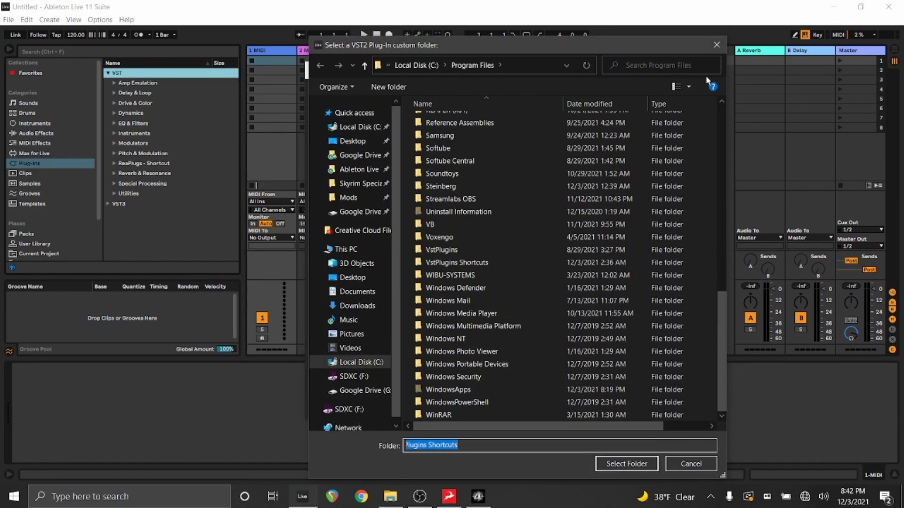
{"action": "left_click", "coordinate": [716, 45]}
Step: Switch to File Explorer and open the VST2 folder in C:\Program Files\Common Files
{"action": "left_click", "coordinate": [390, 497]}
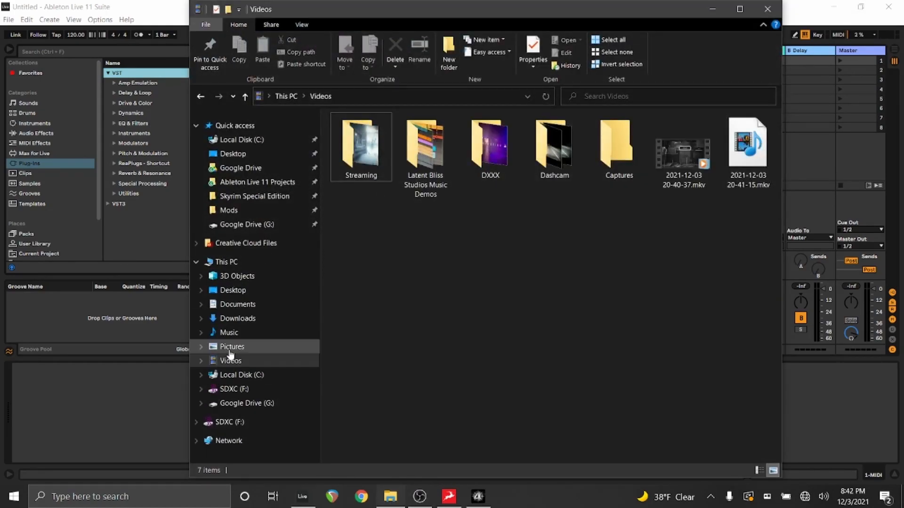
{"action": "left_click", "coordinate": [231, 263]}
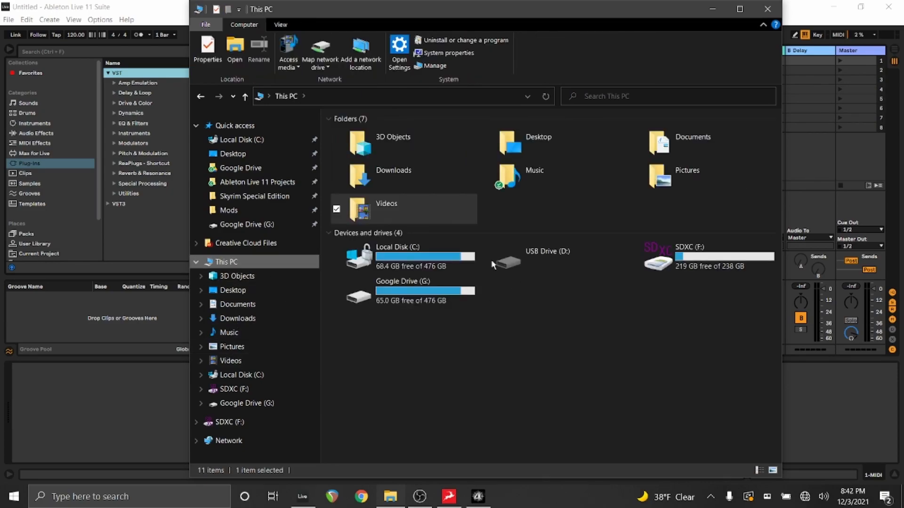
{"action": "double_click", "coordinate": [395, 251]}
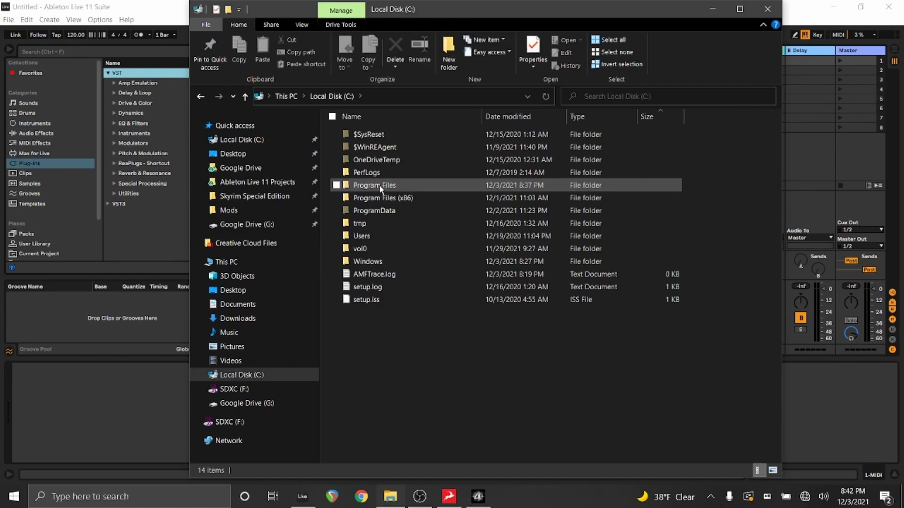
{"action": "double_click", "coordinate": [380, 185]}
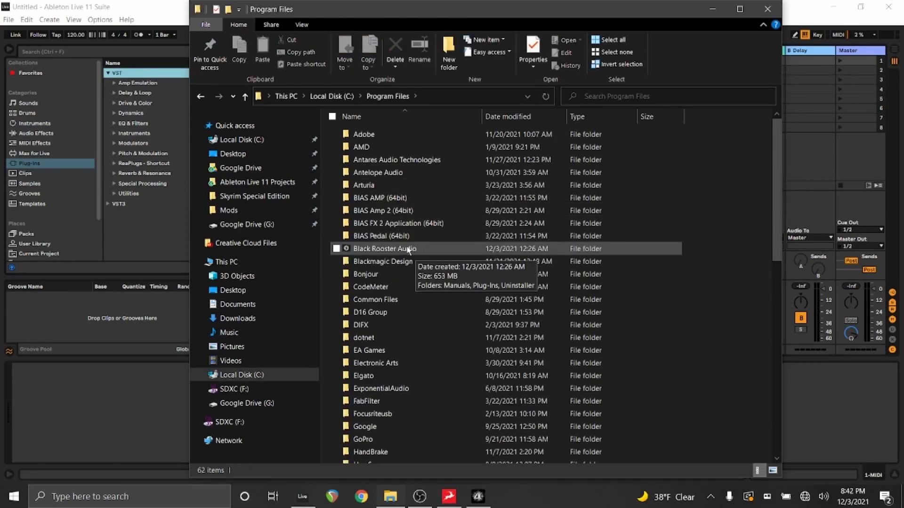
{"action": "scroll", "coordinate": [406, 273], "scroll_direction": "down", "scroll_amount": 3}
{"action": "scroll", "coordinate": [400, 298], "scroll_direction": "up", "scroll_amount": 3}
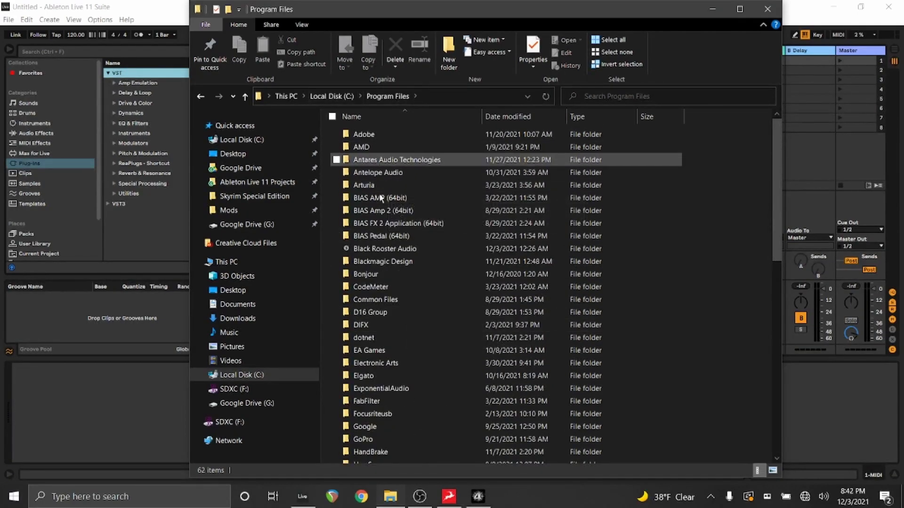
{"action": "double_click", "coordinate": [382, 301]}
{"action": "double_click", "coordinate": [368, 253]}
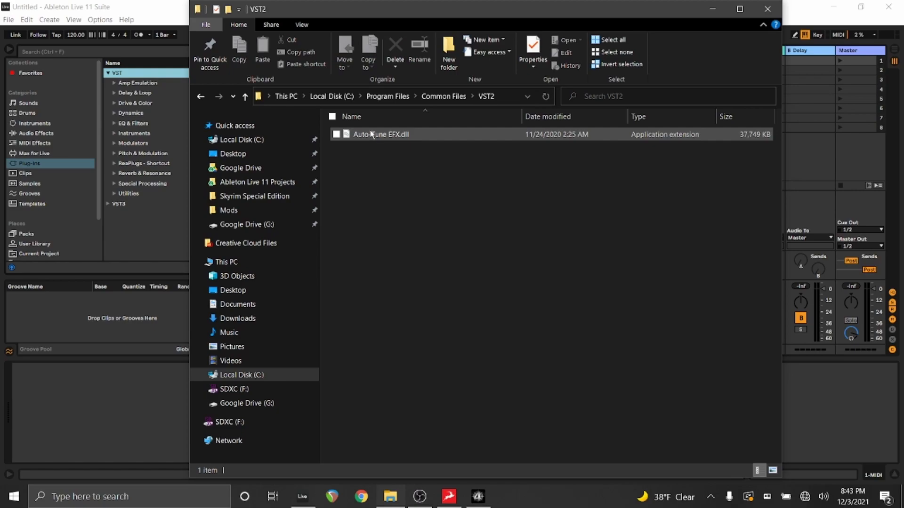
Step: Open the neighbouring VST3 folder in Common Files and examine its .dll and .vst3 plug-in files
{"action": "left_click", "coordinate": [201, 96]}
{"action": "left_click", "coordinate": [383, 263]}
{"action": "double_click", "coordinate": [383, 263]}
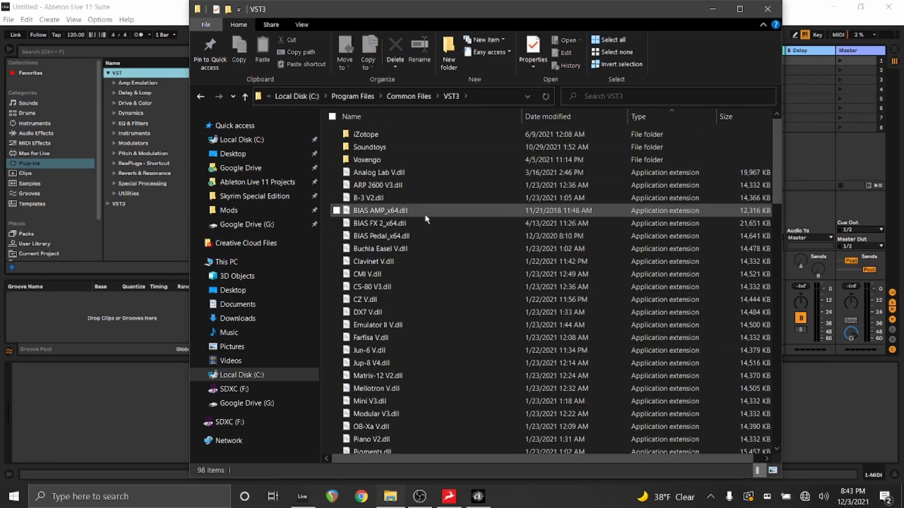
{"action": "scroll", "coordinate": [419, 278], "scroll_direction": "down", "scroll_amount": 13}
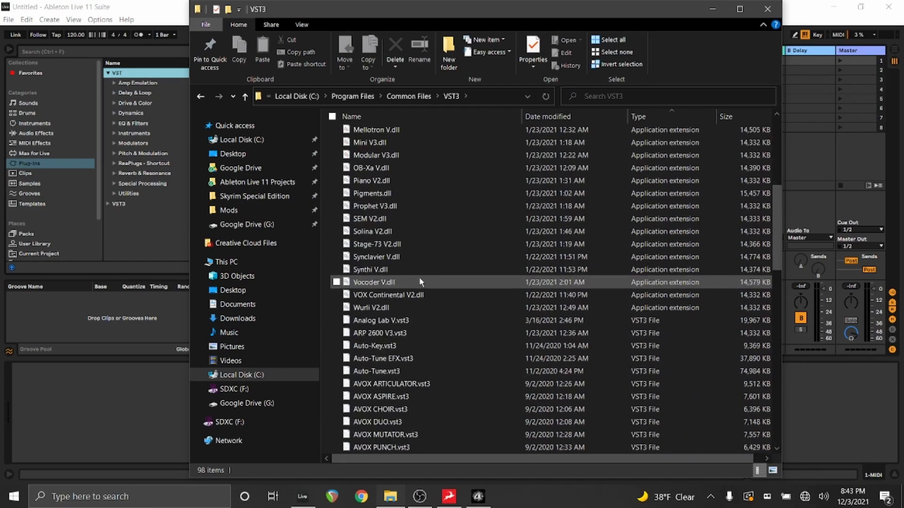
{"action": "scroll", "coordinate": [569, 405], "scroll_direction": "up", "scroll_amount": 13}
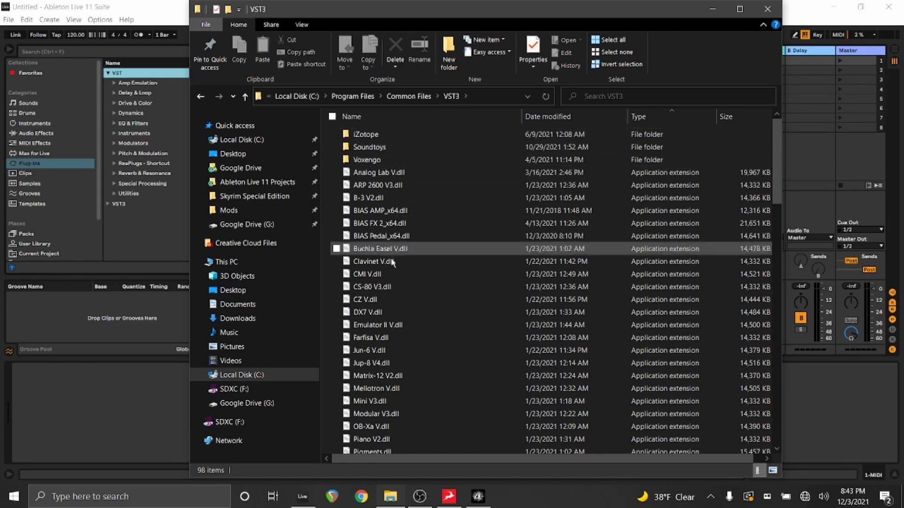
{"action": "scroll", "coordinate": [416, 346], "scroll_direction": "down", "scroll_amount": 11}
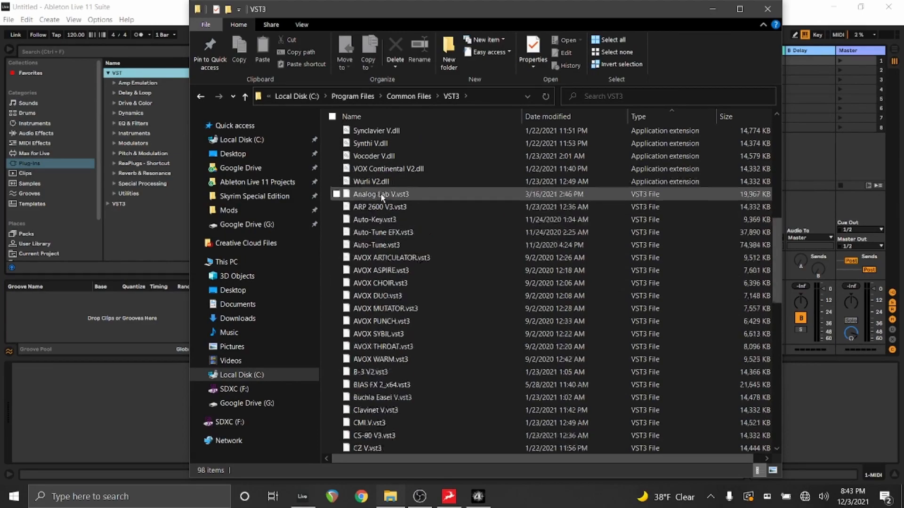
{"action": "scroll", "coordinate": [397, 209], "scroll_direction": "up", "scroll_amount": 12}
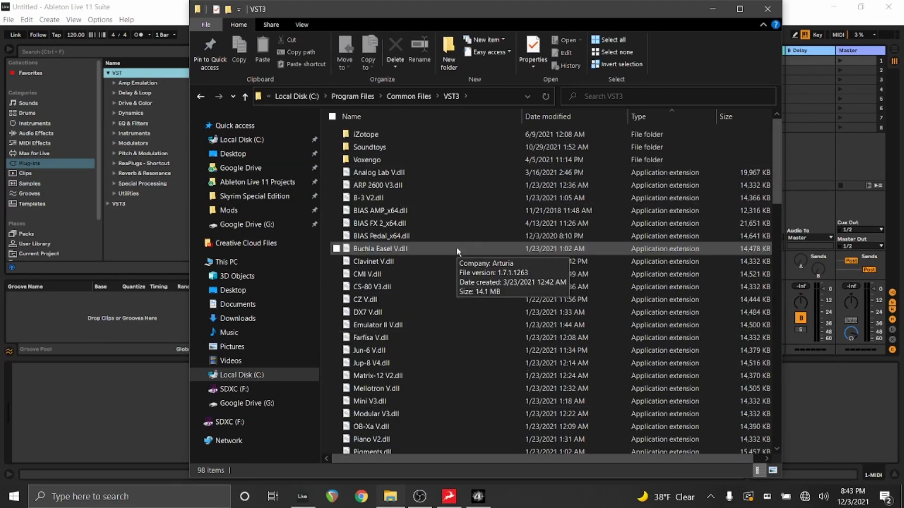
Step: Return to Program Files and create a new folder named Vst Plugin shortcuts
{"action": "left_click", "coordinate": [200, 97]}
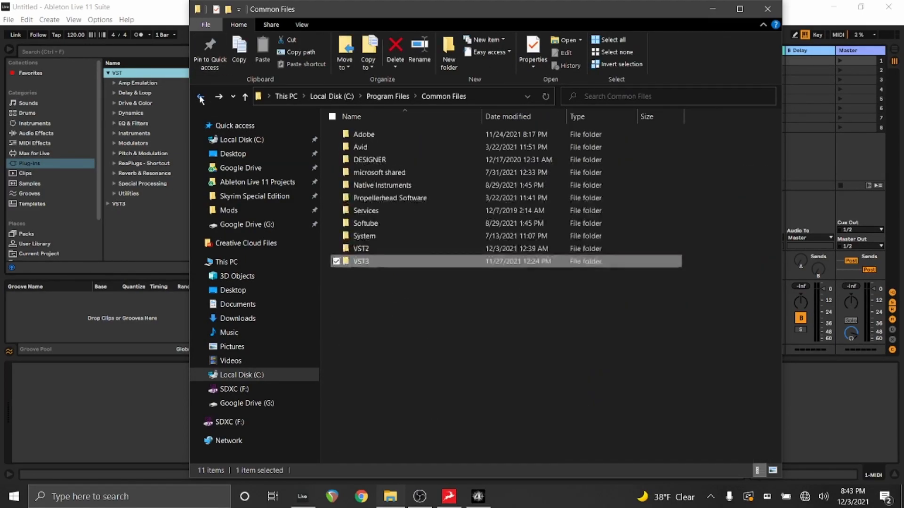
{"action": "left_click", "coordinate": [201, 97]}
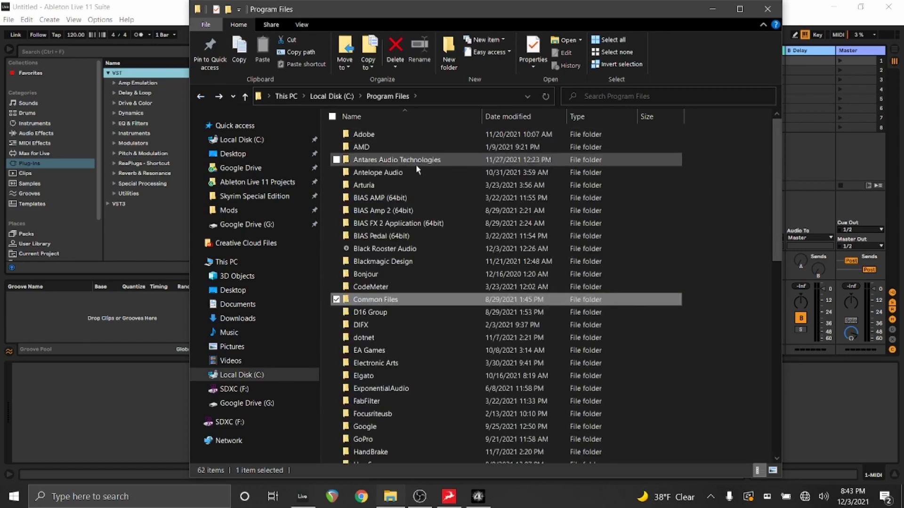
{"action": "scroll", "coordinate": [390, 313], "scroll_direction": "down", "scroll_amount": 12}
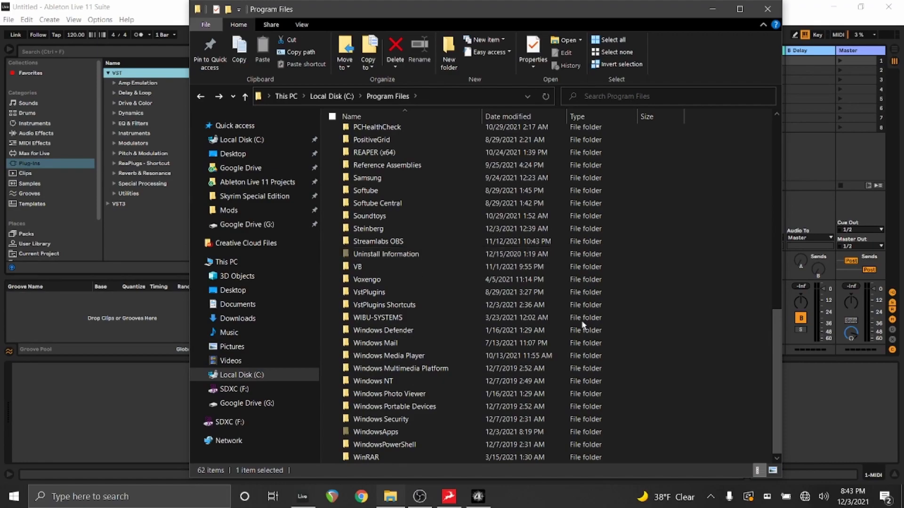
{"action": "right_click", "coordinate": [696, 262]}
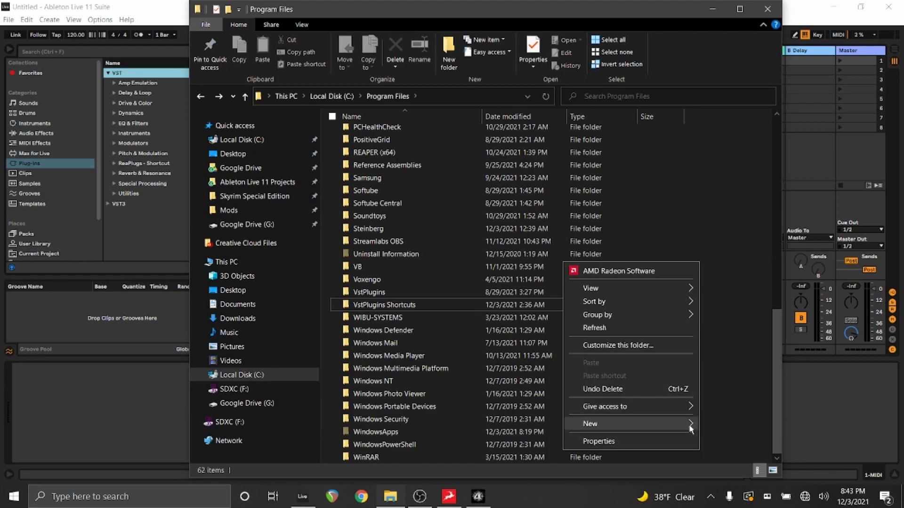
{"action": "mouse_move", "coordinate": [687, 423]}
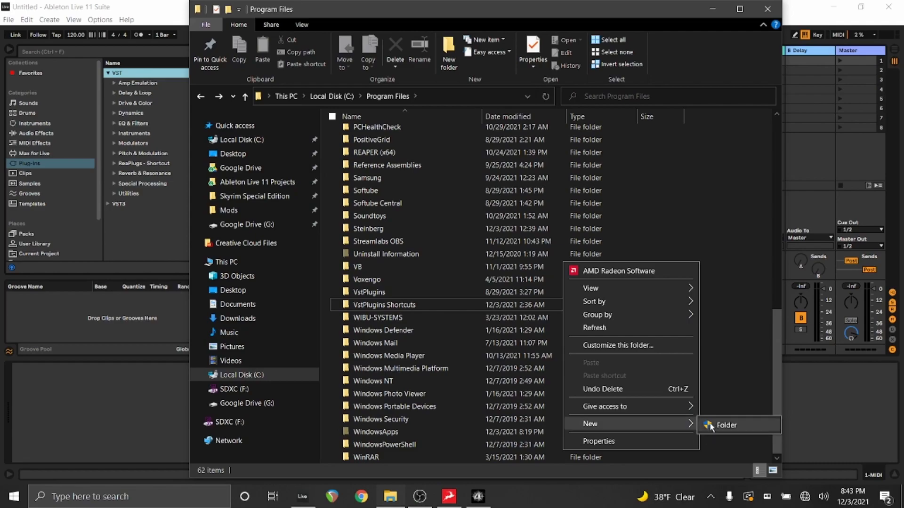
{"action": "left_click", "coordinate": [717, 425]}
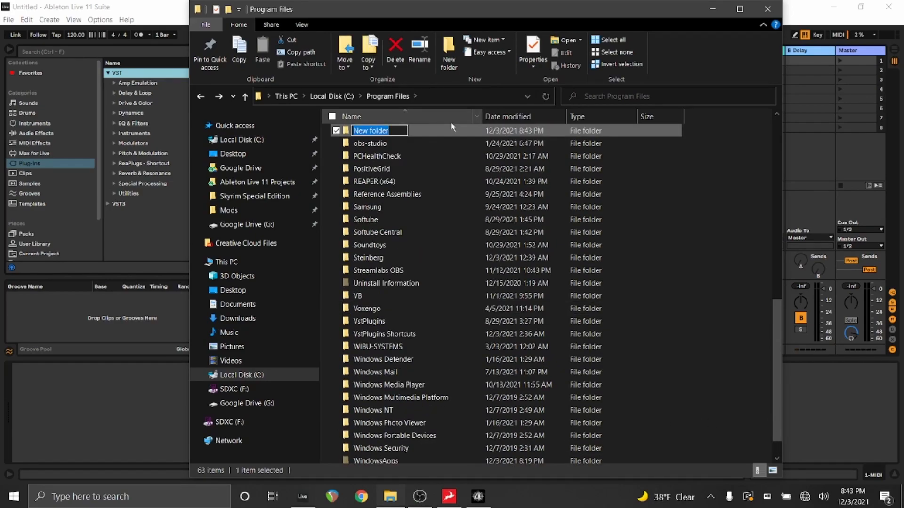
{"action": "type", "text": "VC"}
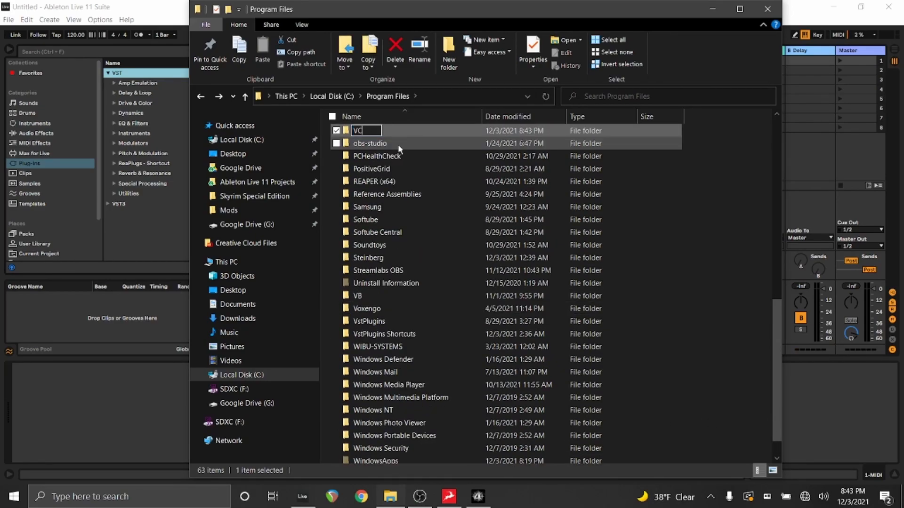
{"action": "key", "text": "BackSpace"}
{"action": "type", "text": "st Plugin shortcuts"}
{"action": "key", "text": "Return"}
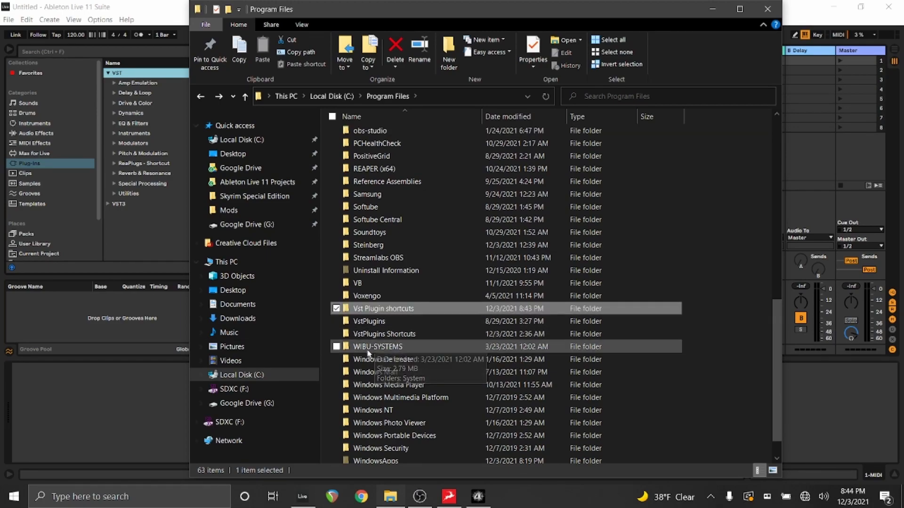
Step: Delete the Vst Plugin shortcuts folder from Program Files
{"action": "right_click", "coordinate": [371, 309]}
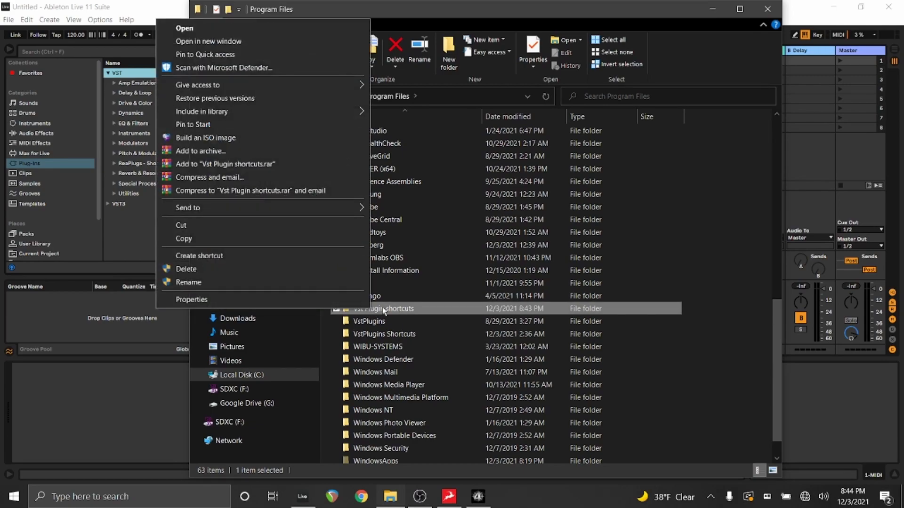
{"action": "left_click", "coordinate": [208, 268]}
Step: Open the iZotope folder inside Common Files\VST3
{"action": "scroll", "coordinate": [376, 175], "scroll_direction": "up", "scroll_amount": 10}
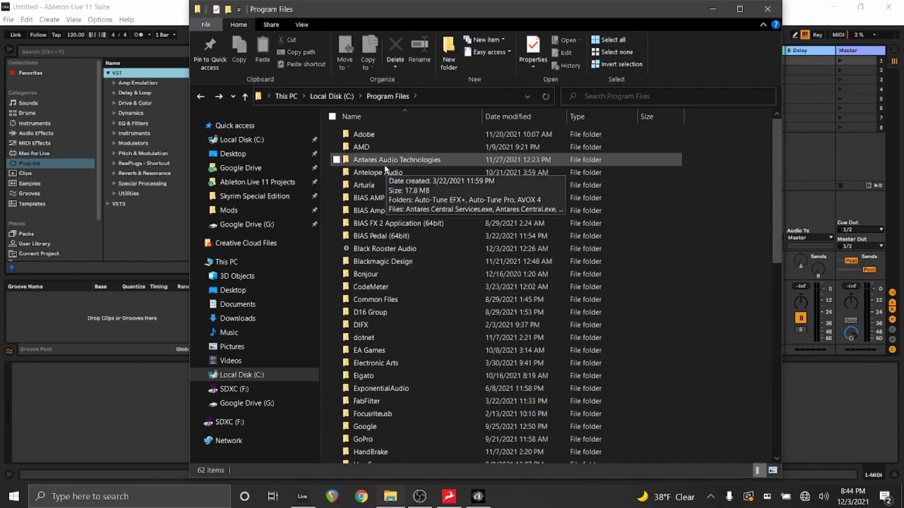
{"action": "double_click", "coordinate": [374, 299]}
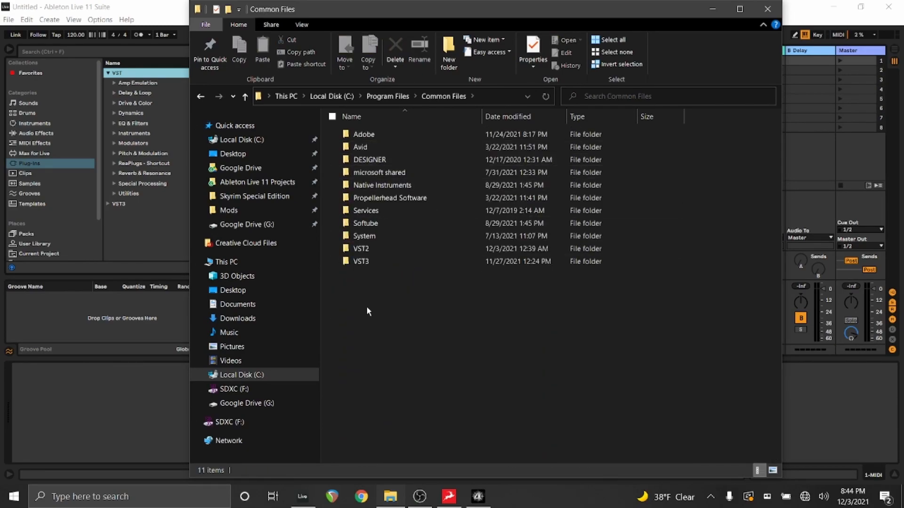
{"action": "double_click", "coordinate": [365, 262]}
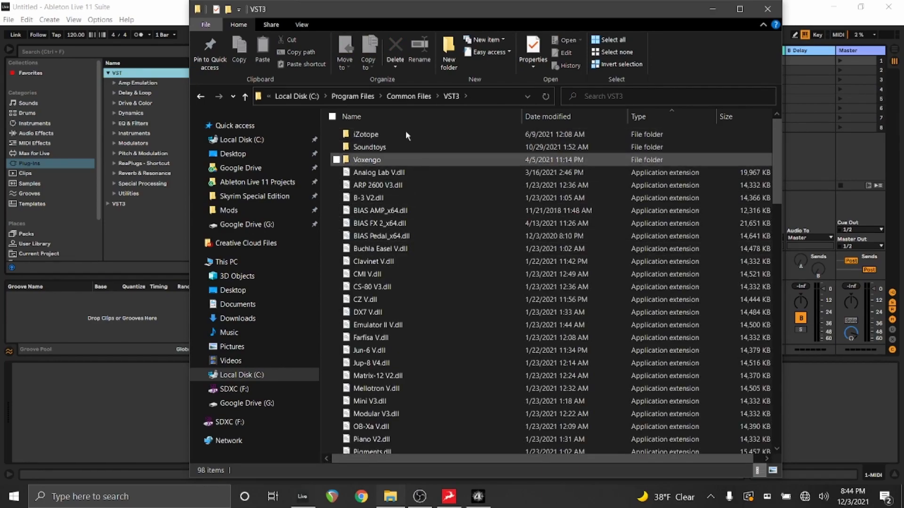
{"action": "double_click", "coordinate": [370, 134]}
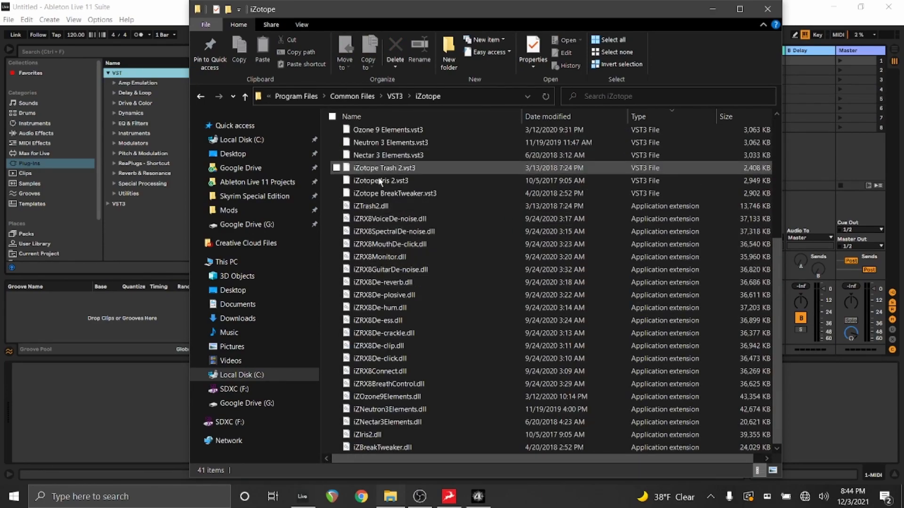
Step: Create a shortcut to iZTrash2.dll on the desktop and minimise the File Explorer and Ableton Live windows
{"action": "left_click", "coordinate": [401, 207]}
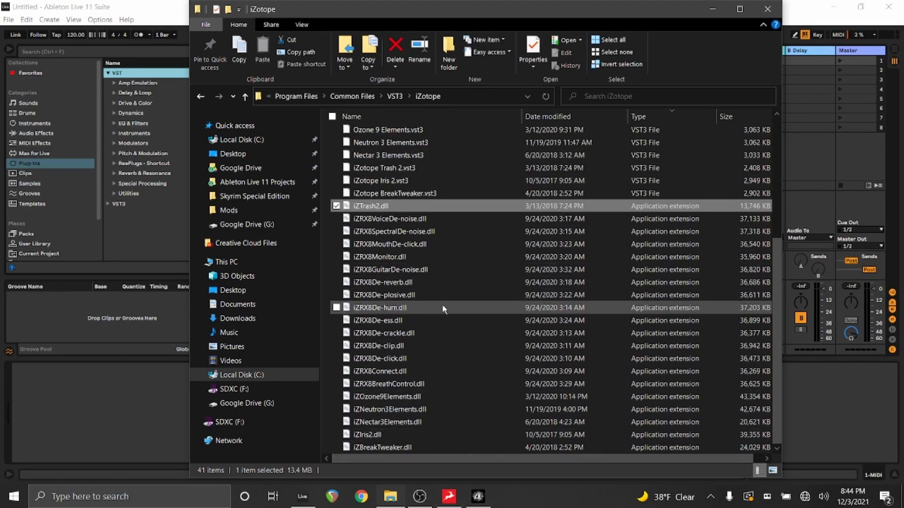
{"action": "right_click", "coordinate": [393, 206]}
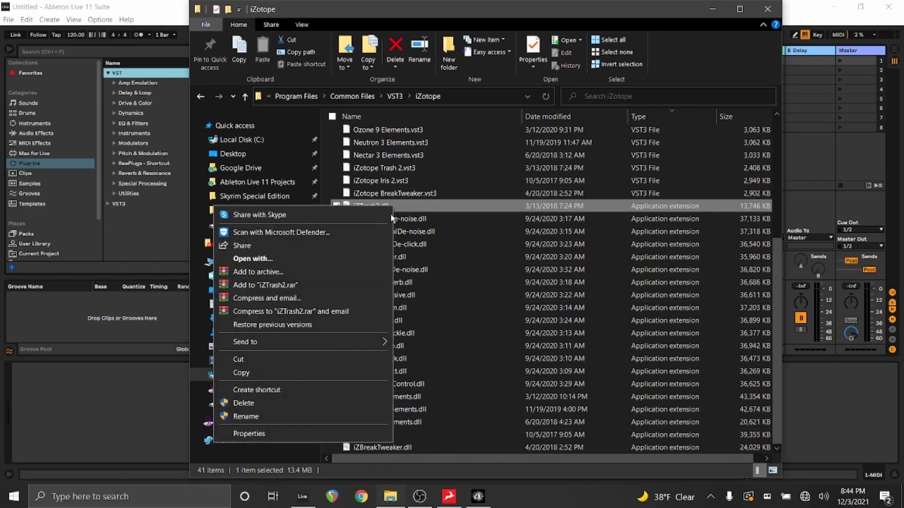
{"action": "left_click", "coordinate": [251, 391]}
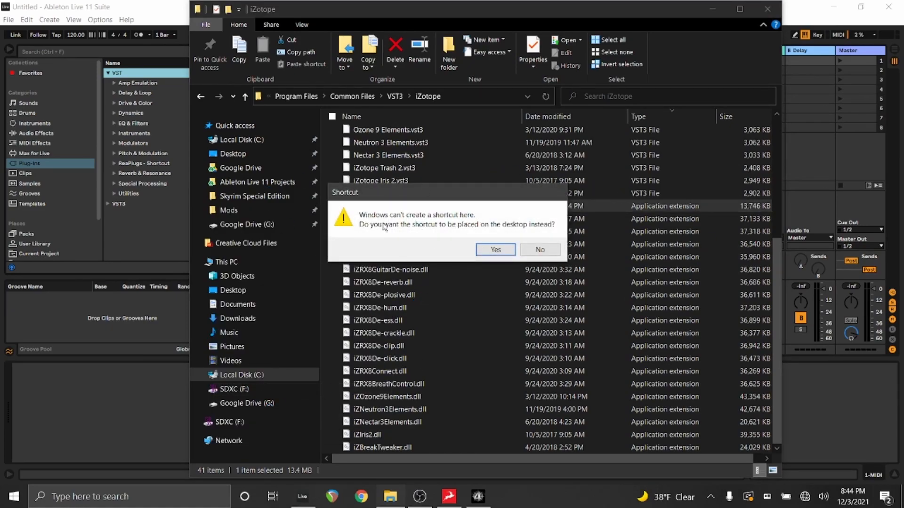
{"action": "left_click", "coordinate": [501, 250]}
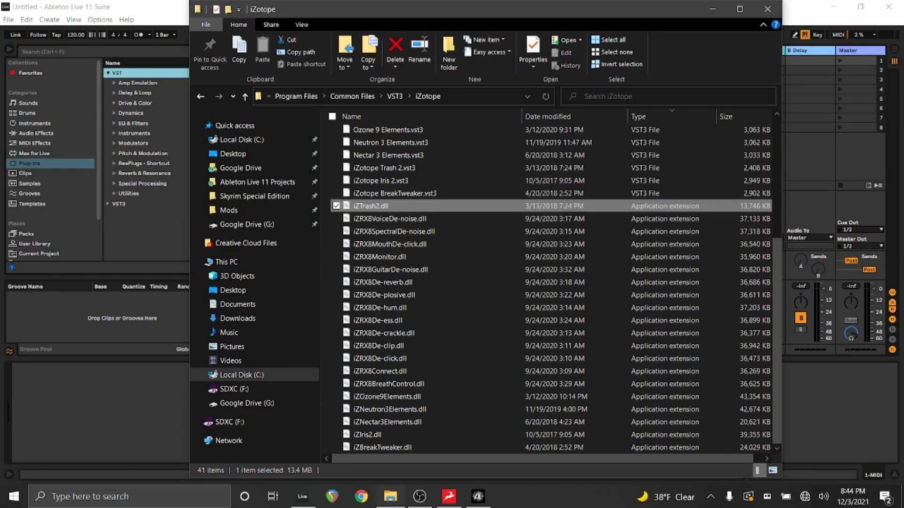
{"action": "left_click", "coordinate": [713, 10]}
{"action": "left_click", "coordinate": [832, 7]}
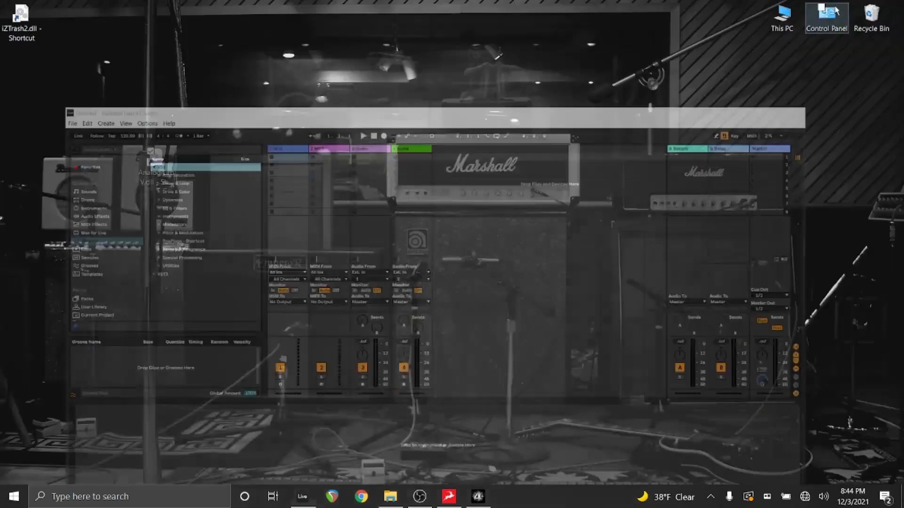
Step: Place the iZTrash2.dll shortcut beside the Analog Lab V shortcut on the desktop, keeping the reopened iZotope folder window clear of both
{"action": "left_click_drag", "start_coordinate": [20, 28], "coordinate": [245, 186]}
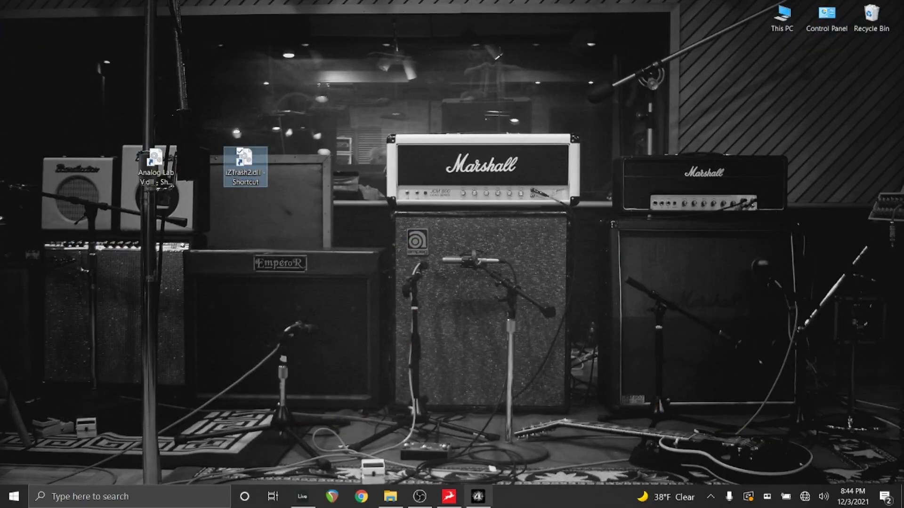
{"action": "left_click", "coordinate": [390, 497]}
{"action": "left_click_drag", "start_coordinate": [601, 7], "coordinate": [695, 7]}
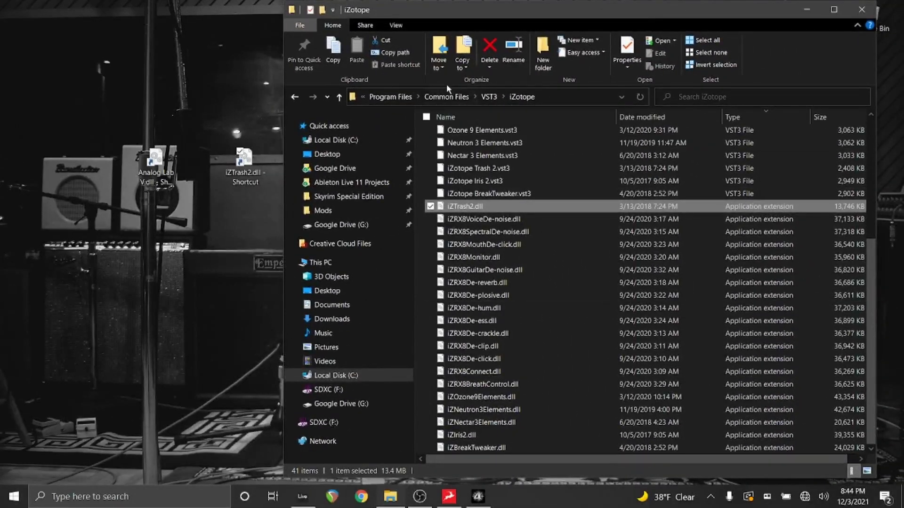
{"action": "left_click_drag", "start_coordinate": [226, 152], "coordinate": [182, 152]}
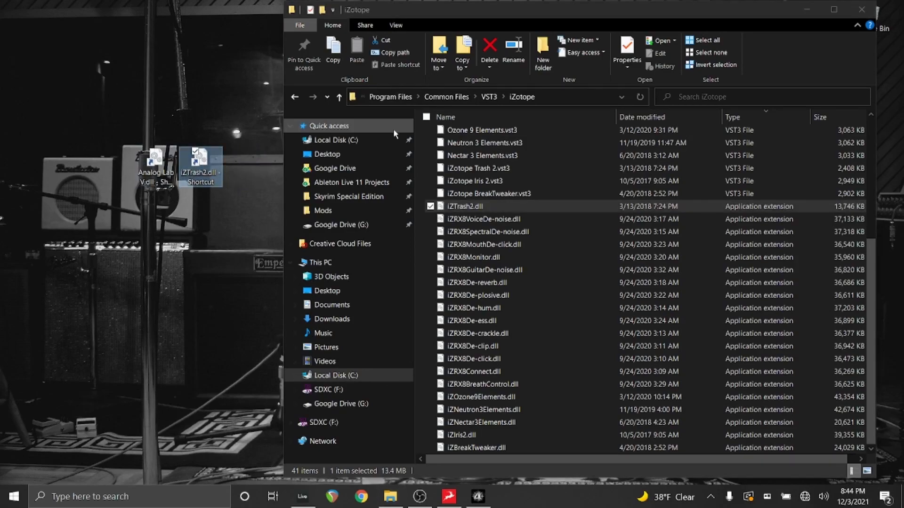
Step: Go back to Program Files and open the VstPlugins Shortcuts folder
{"action": "left_click", "coordinate": [398, 98]}
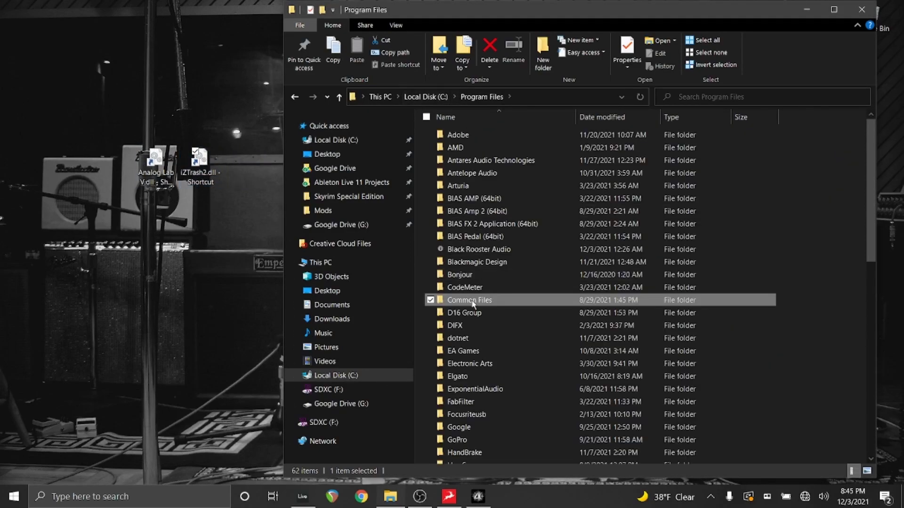
{"action": "scroll", "coordinate": [471, 306], "scroll_direction": "down", "scroll_amount": 11}
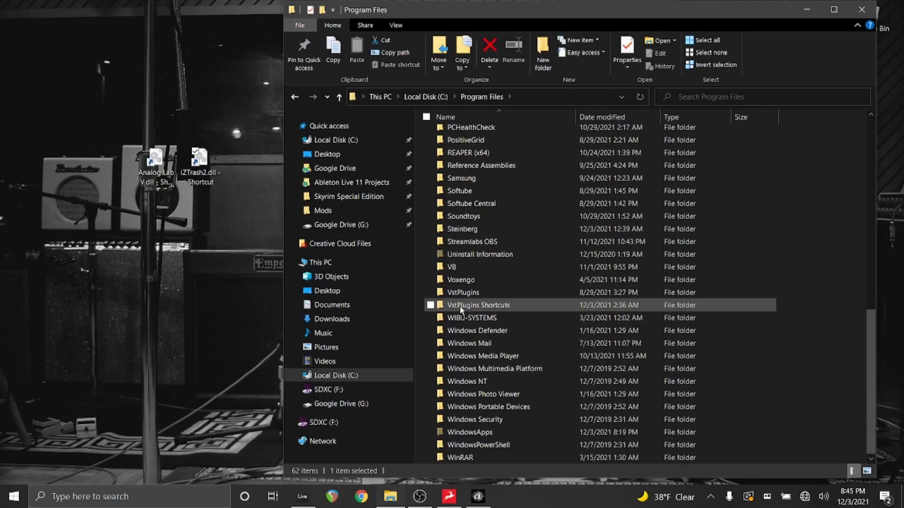
{"action": "double_click", "coordinate": [483, 306]}
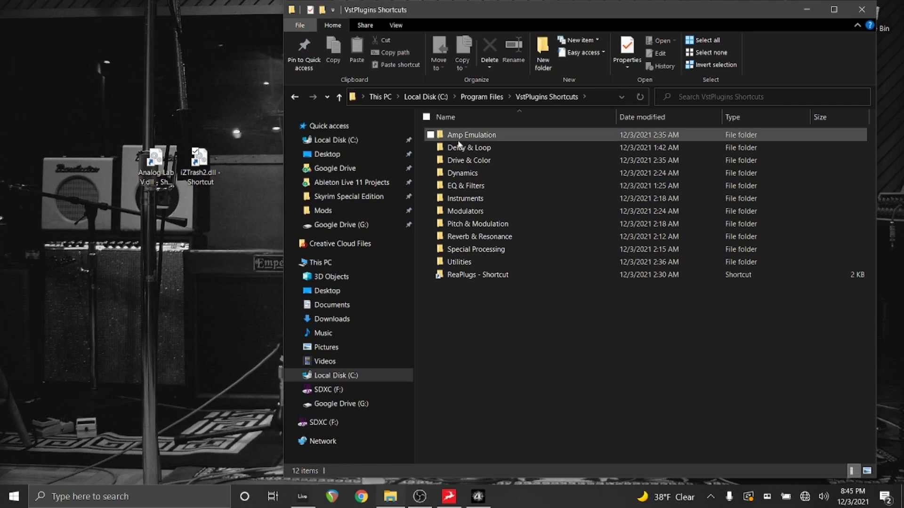
Step: Switch to Ableton Live, close the Preferences and show the Audio Effects category folders in the browser
{"action": "left_click", "coordinate": [302, 496]}
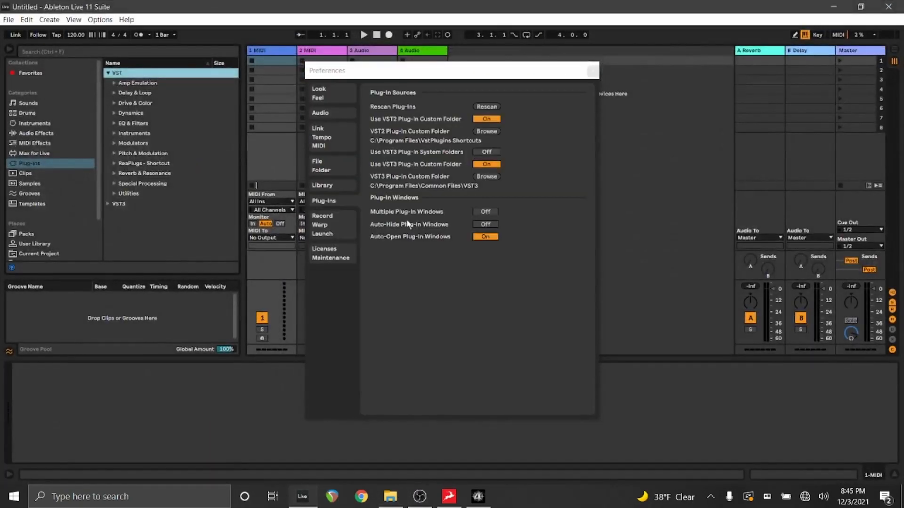
{"action": "left_click", "coordinate": [592, 70]}
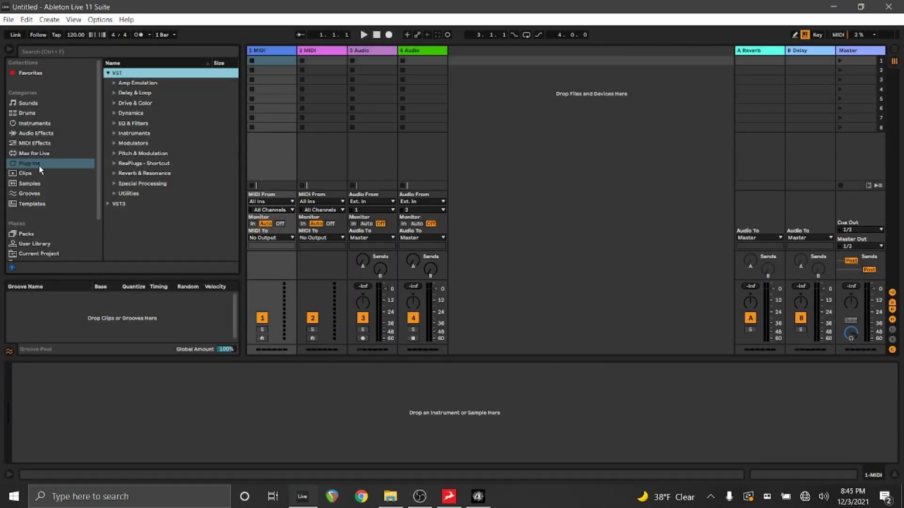
{"action": "left_click", "coordinate": [40, 134]}
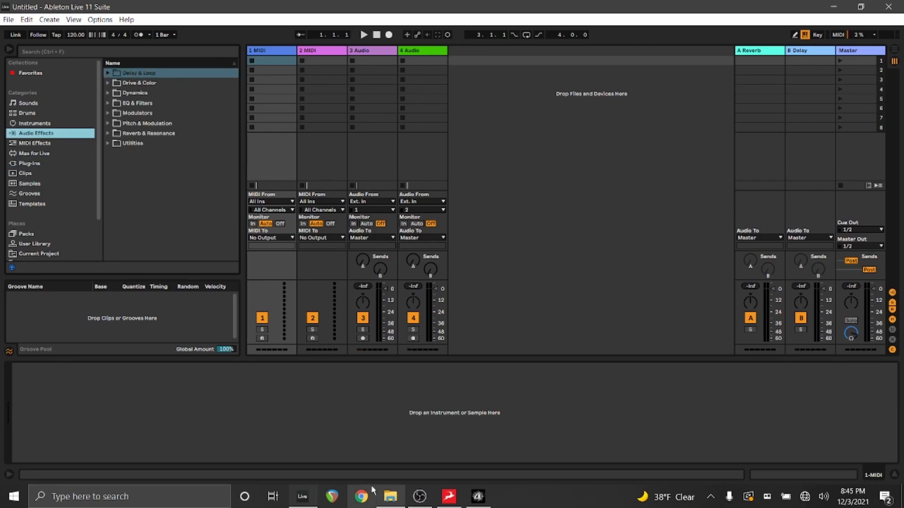
Step: Switch to File Explorer and minimise Ableton Live so the VstPlugins Shortcuts folder sits over the desktop
{"action": "left_click", "coordinate": [391, 495]}
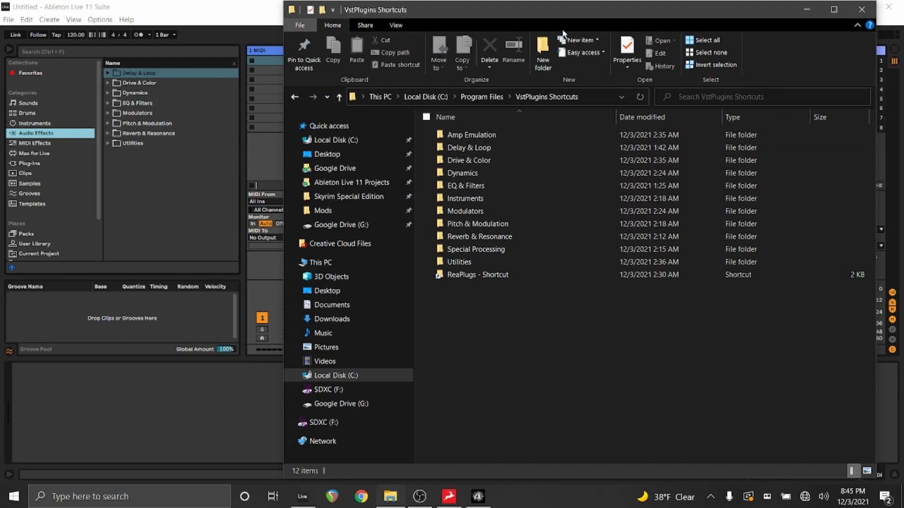
{"action": "left_click", "coordinate": [892, 27]}
{"action": "left_click", "coordinate": [832, 7]}
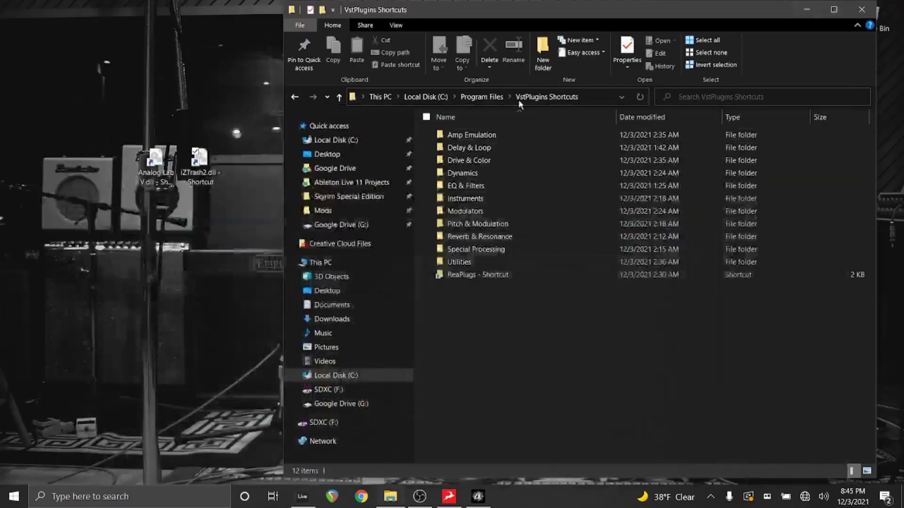
Step: Cut the iZTrash2.dll shortcut on the desktop, leaving its name as it is
{"action": "left_click", "coordinate": [197, 170]}
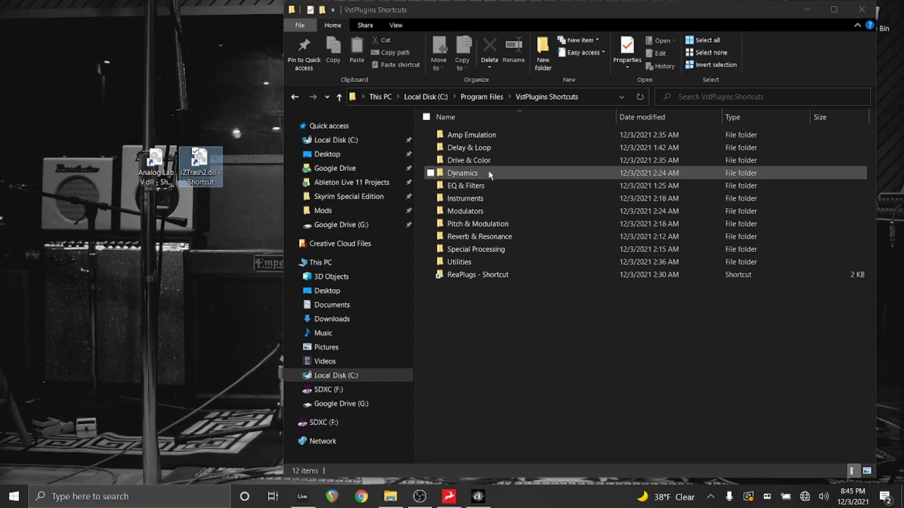
{"action": "left_click", "coordinate": [199, 175]}
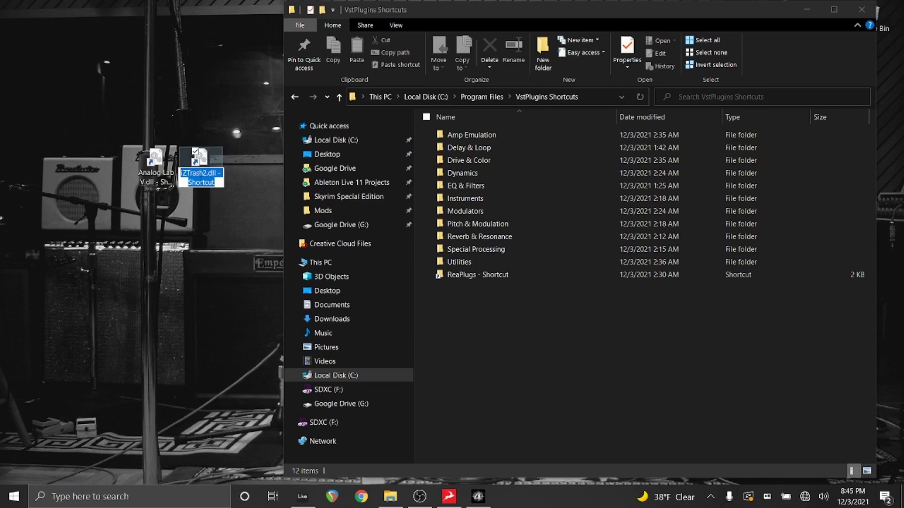
{"action": "left_click", "coordinate": [243, 178]}
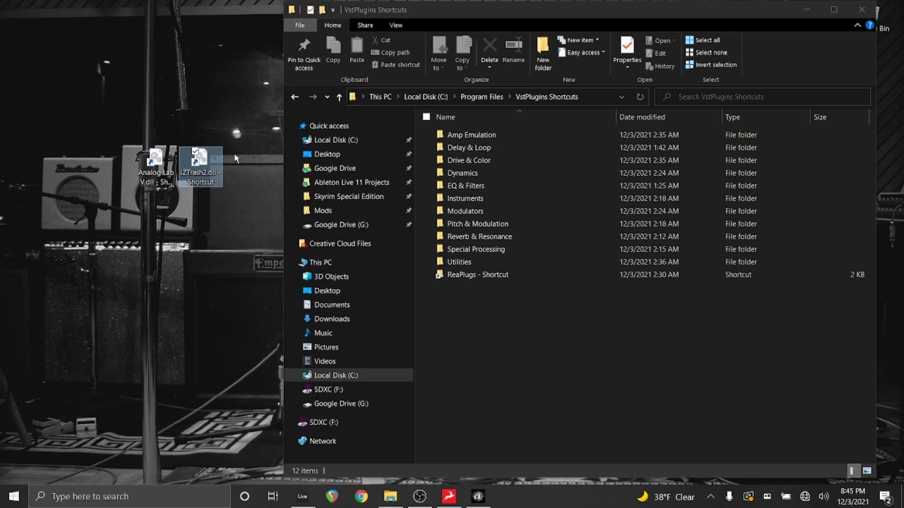
{"action": "key", "text": "ctrl+x"}
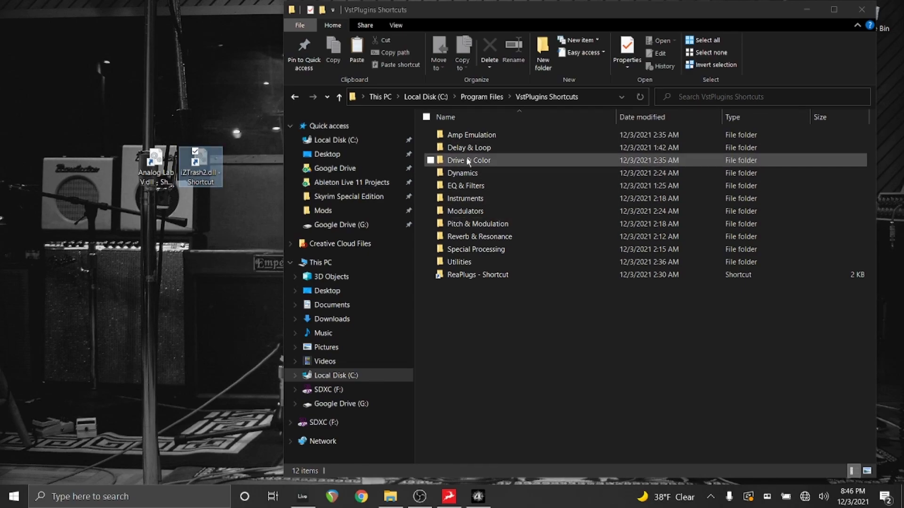
Step: Open the Drive & Color folder as a paste destination, dismiss the paste options and return to VstPlugins Shortcuts
{"action": "double_click", "coordinate": [491, 162]}
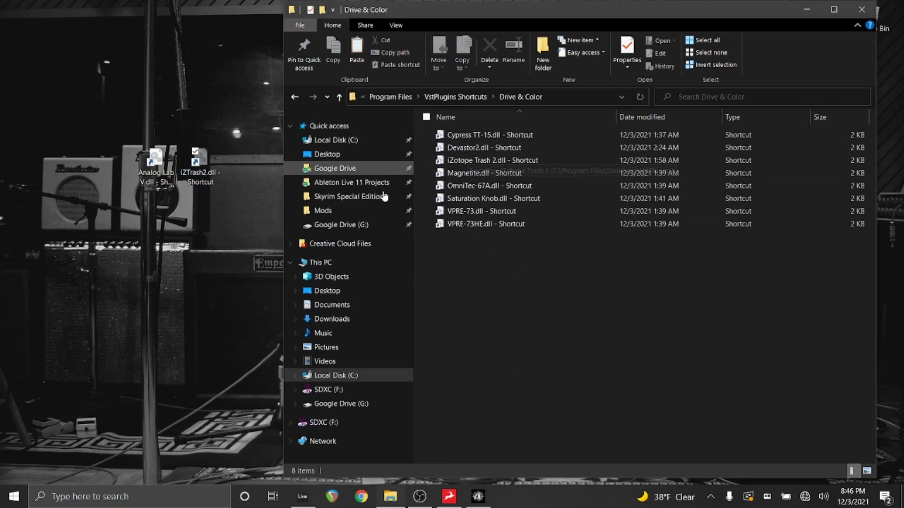
{"action": "right_click", "coordinate": [529, 312]}
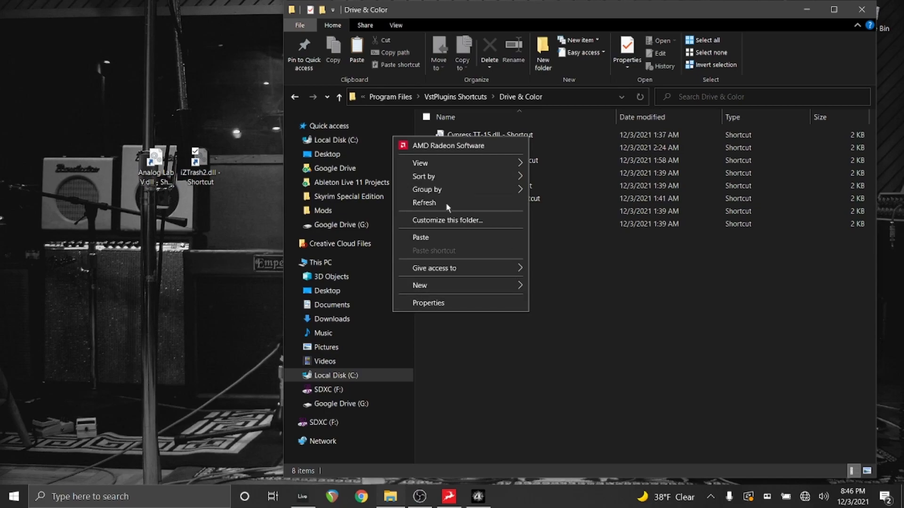
{"action": "left_click", "coordinate": [552, 275]}
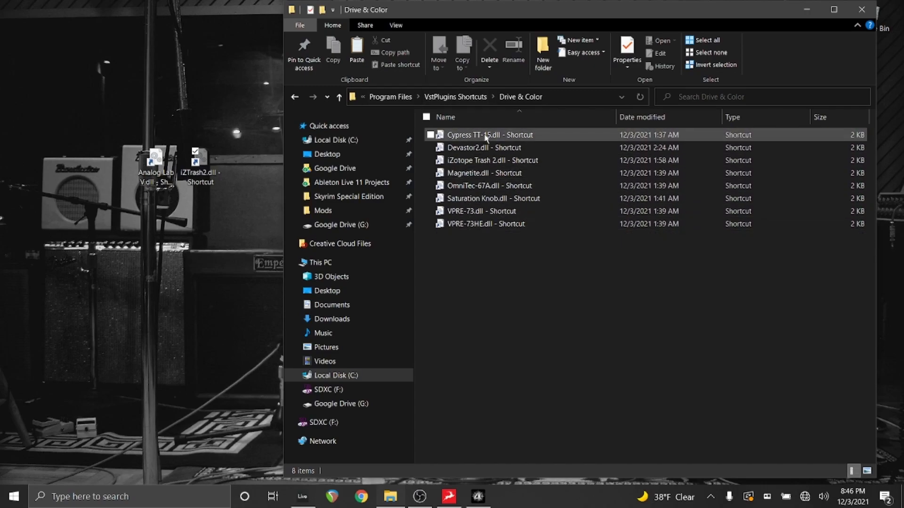
{"action": "left_click", "coordinate": [296, 101]}
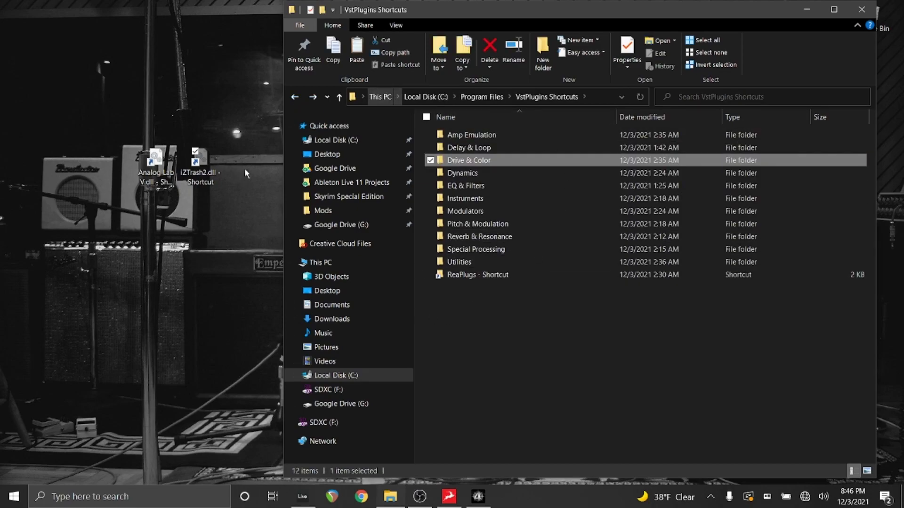
Step: In Ableton Live's Preferences, set the VST2 Plug-In Custom Folder to Program Files\VstPlugins Shortcuts and close the Preferences
{"action": "left_click", "coordinate": [302, 497]}
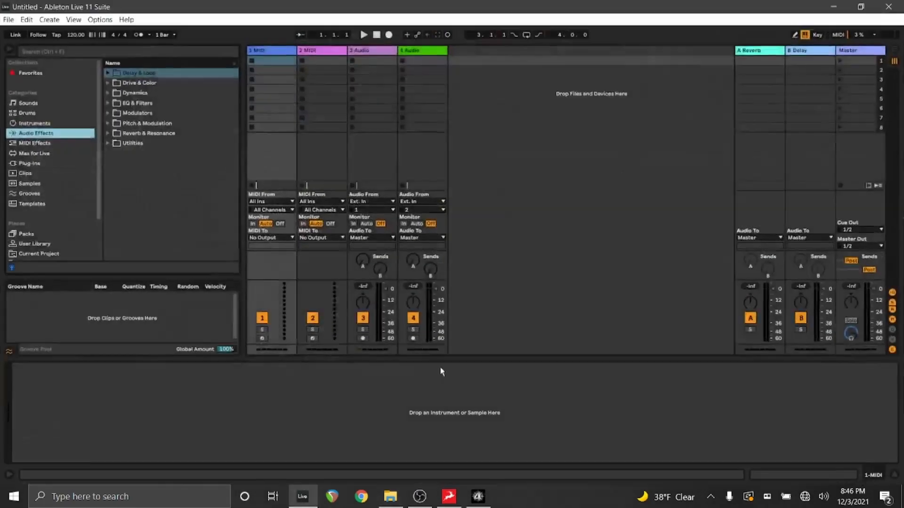
{"action": "key", "text": "ctrl+comma"}
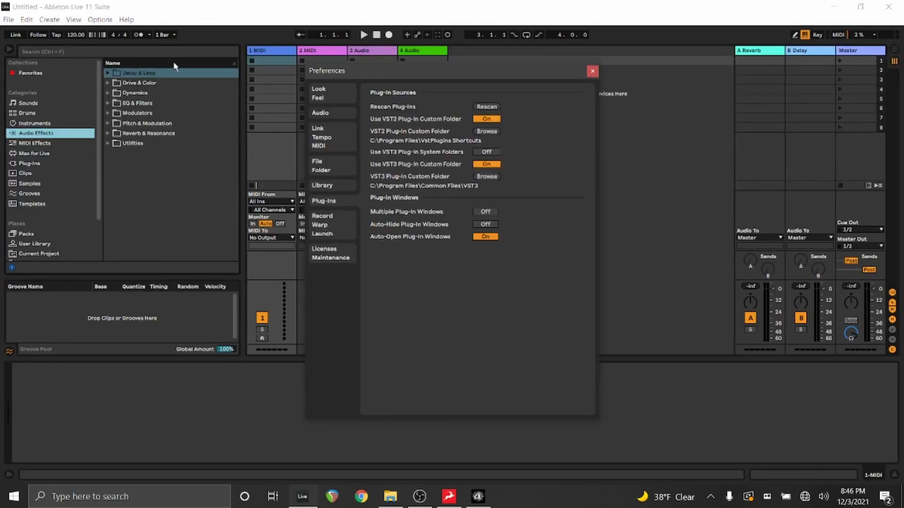
{"action": "left_click", "coordinate": [484, 131]}
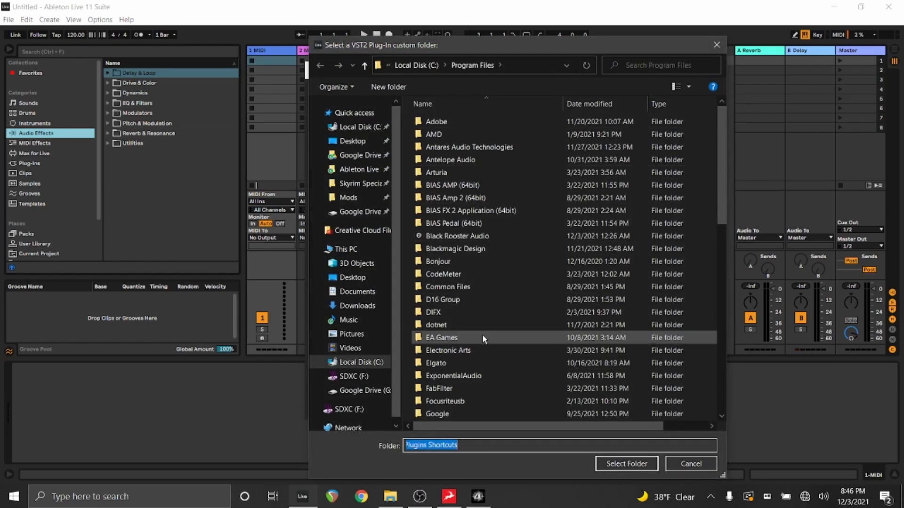
{"action": "scroll", "coordinate": [482, 338], "scroll_direction": "down", "scroll_amount": 10}
{"action": "scroll", "coordinate": [485, 351], "scroll_direction": "down", "scroll_amount": 4}
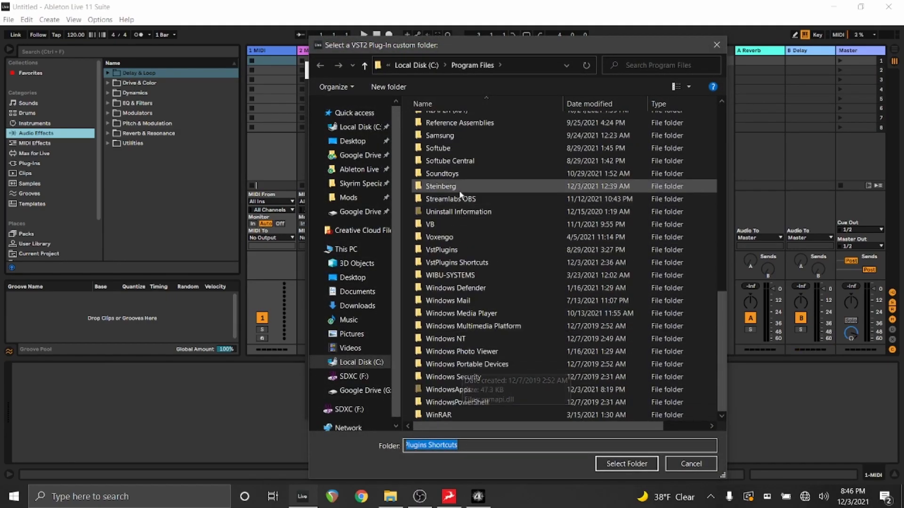
{"action": "left_click", "coordinate": [450, 263]}
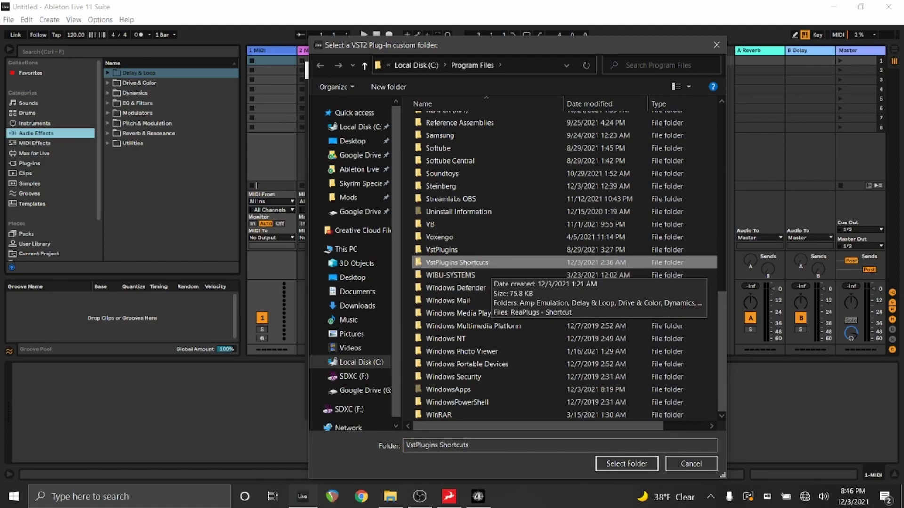
{"action": "left_click", "coordinate": [630, 465]}
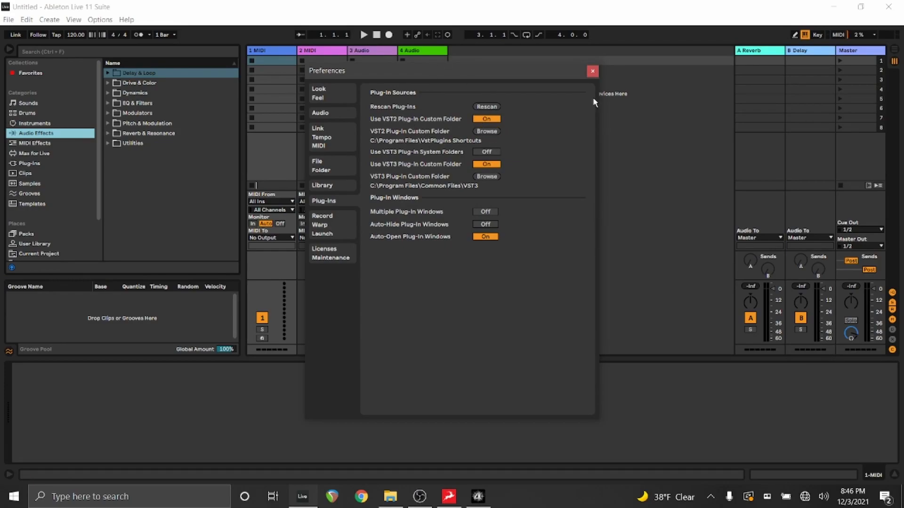
{"action": "left_click", "coordinate": [592, 71]}
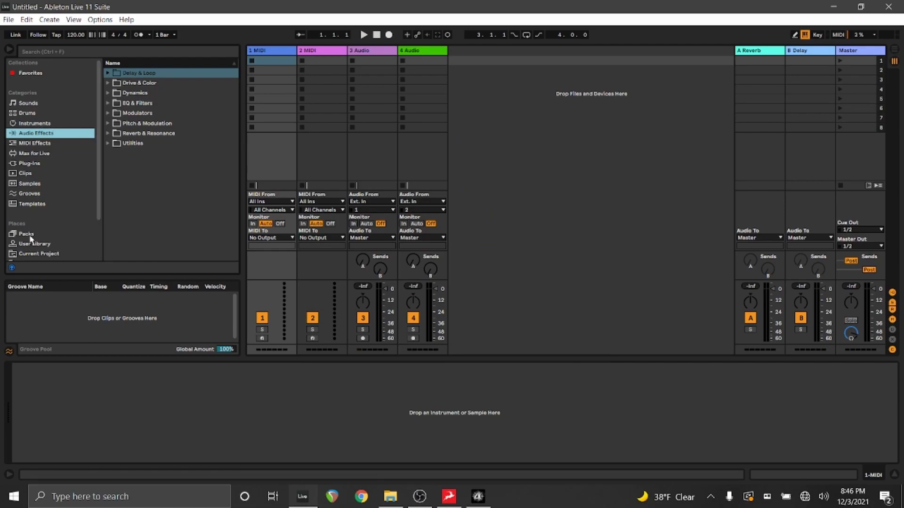
Step: Examine the plug-ins inside the VST Amp Emulation folder in the browser, then collapse that folder
{"action": "scroll", "coordinate": [29, 236], "scroll_direction": "down", "scroll_amount": 3}
{"action": "left_click", "coordinate": [27, 132]}
{"action": "left_click", "coordinate": [115, 74]}
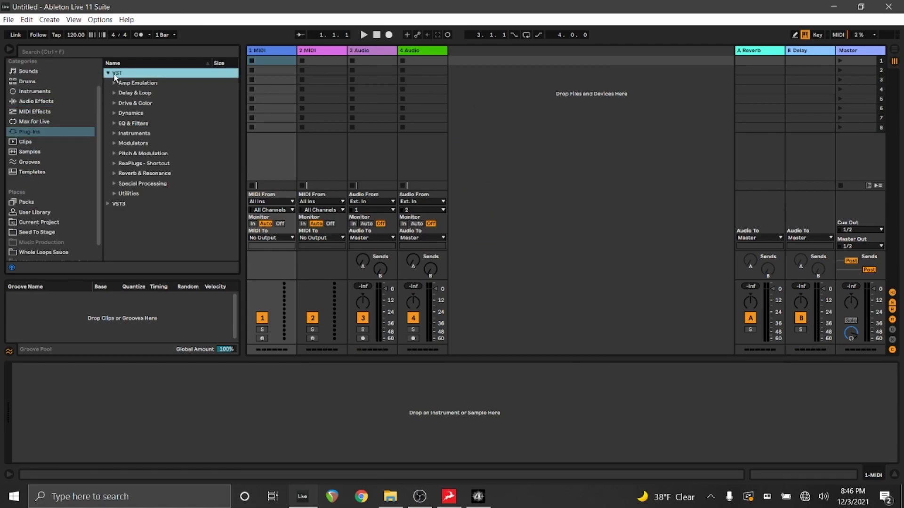
{"action": "left_click", "coordinate": [133, 84]}
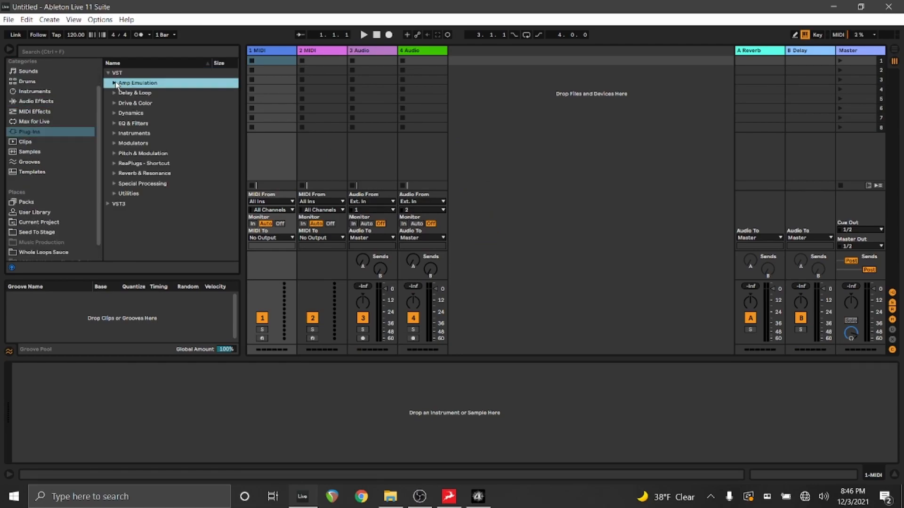
{"action": "left_click", "coordinate": [114, 83]}
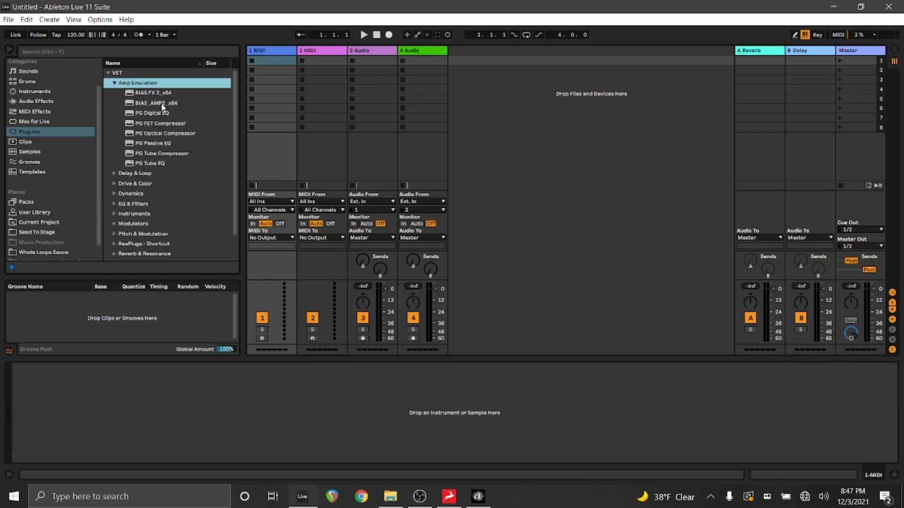
{"action": "left_click", "coordinate": [149, 164]}
{"action": "left_click", "coordinate": [151, 92]}
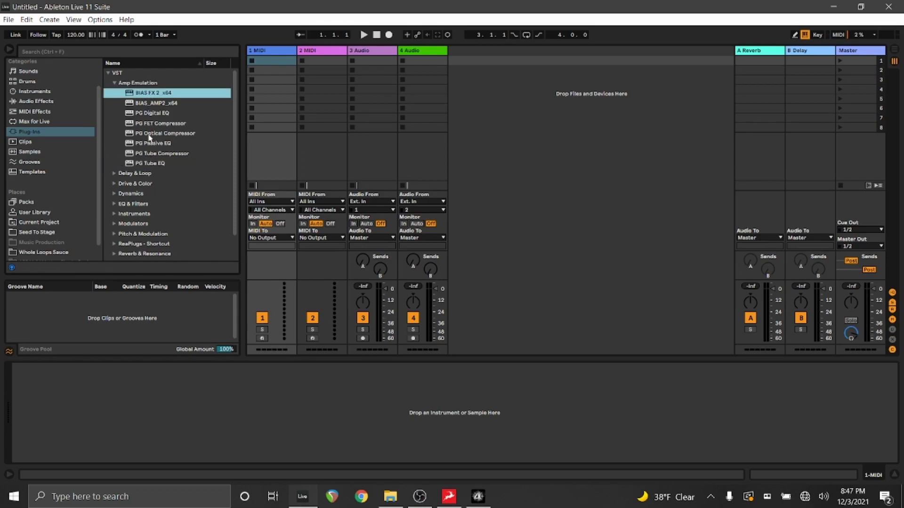
{"action": "left_click", "coordinate": [148, 163]}
{"action": "left_click", "coordinate": [152, 93]}
{"action": "left_click", "coordinate": [115, 84]}
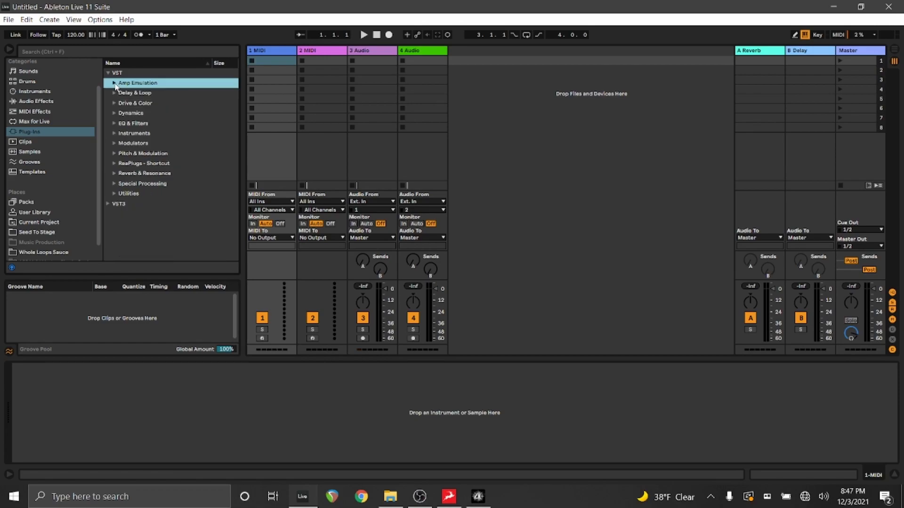
Step: Switch to File Explorer and create a desktop shortcut to the VST3 folder in Program Files\Common Files
{"action": "left_click", "coordinate": [390, 496]}
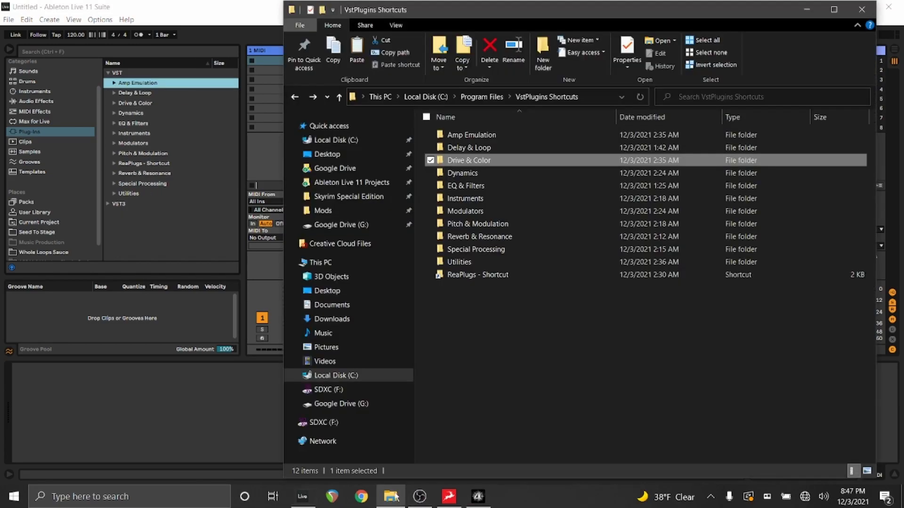
{"action": "left_click", "coordinate": [482, 96]}
{"action": "scroll", "coordinate": [422, 361], "scroll_direction": "up", "scroll_amount": 8}
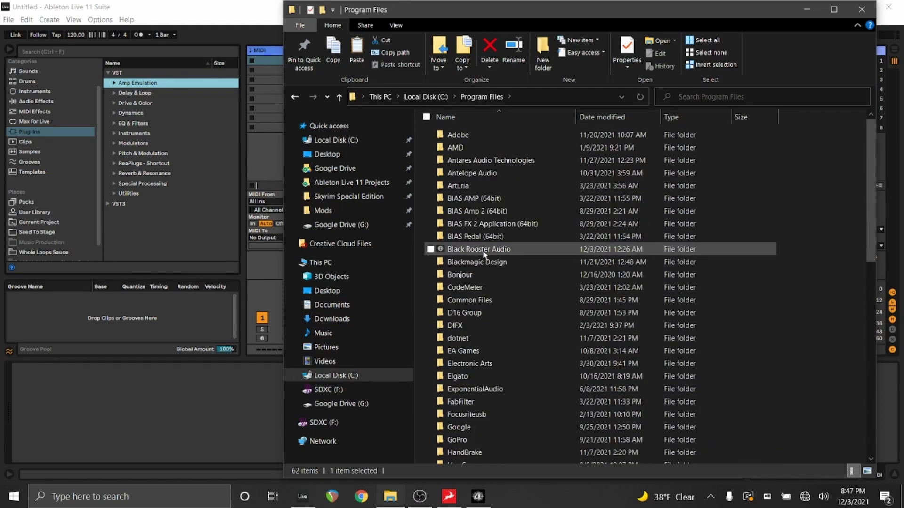
{"action": "double_click", "coordinate": [470, 301]}
{"action": "left_click", "coordinate": [447, 263]}
{"action": "right_click", "coordinate": [460, 266]}
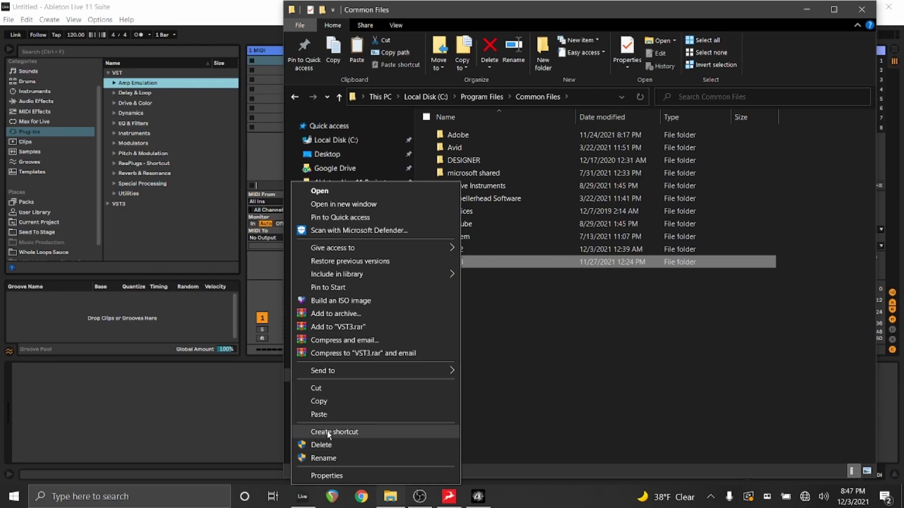
{"action": "left_click", "coordinate": [328, 432]}
{"action": "left_click", "coordinate": [495, 249]}
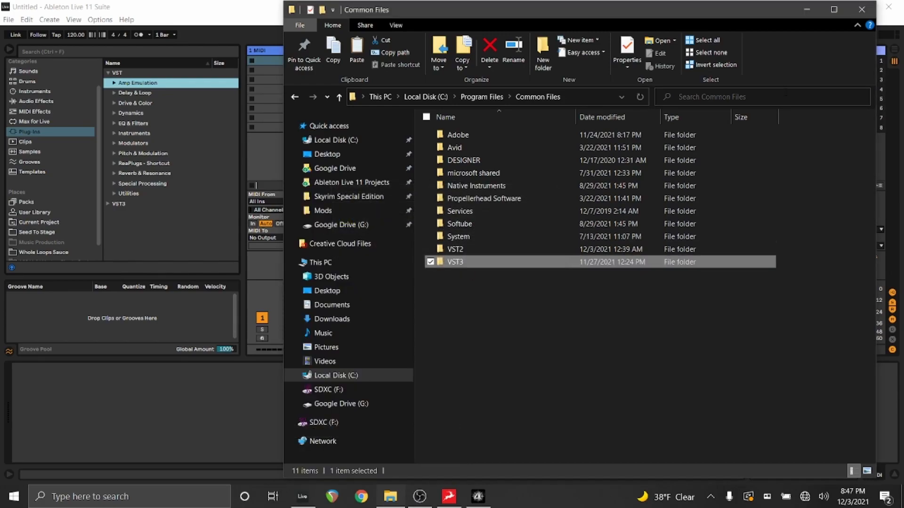
Step: Minimise the open windows and place the VST3 shortcut beside the iZTrash2.dll shortcut on the desktop
{"action": "left_click", "coordinate": [806, 9]}
{"action": "left_click", "coordinate": [833, 7]}
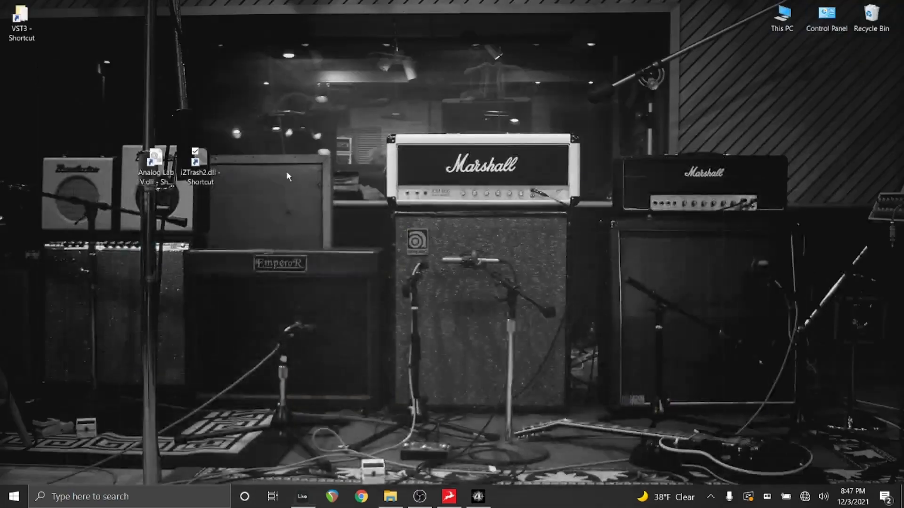
{"action": "left_click_drag", "start_coordinate": [21, 21], "coordinate": [270, 167]}
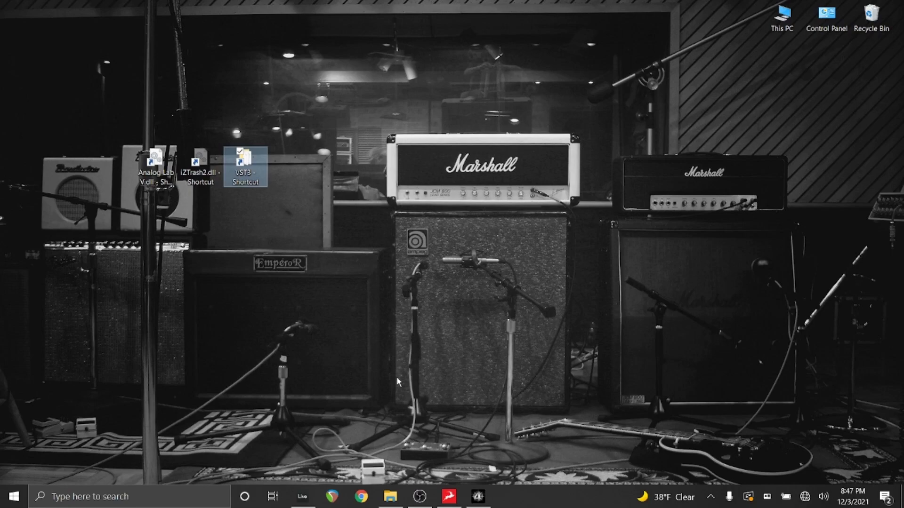
Step: Switch to Ableton Live and collapse the VST folder in the plug-in browser
{"action": "left_click", "coordinate": [306, 506]}
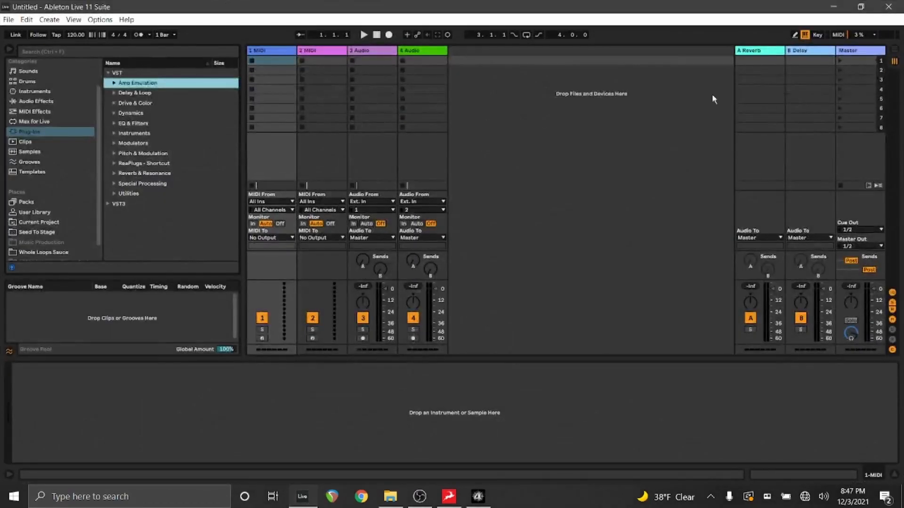
{"action": "left_click", "coordinate": [108, 73]}
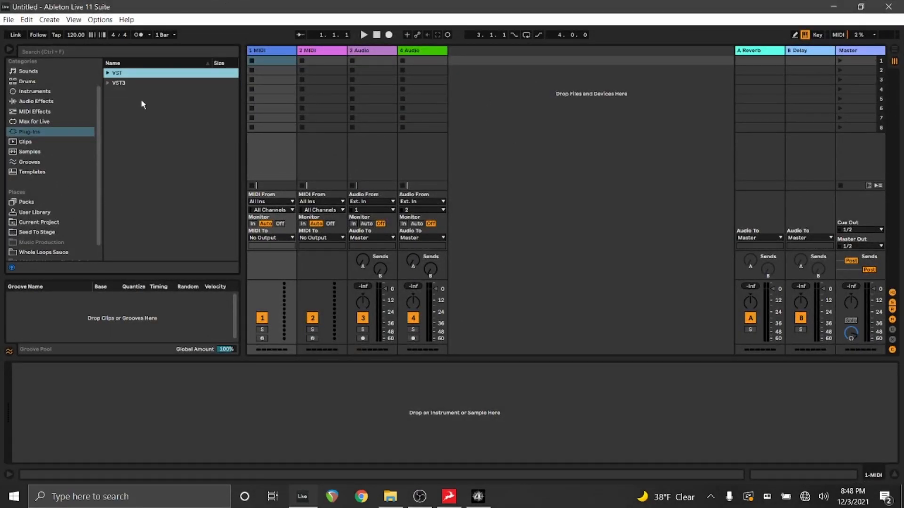
{"action": "left_click", "coordinate": [298, 232]}
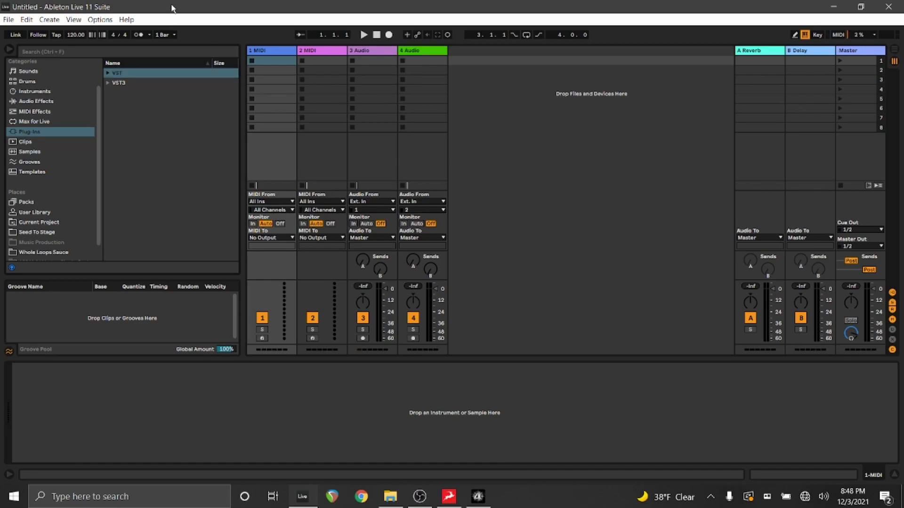